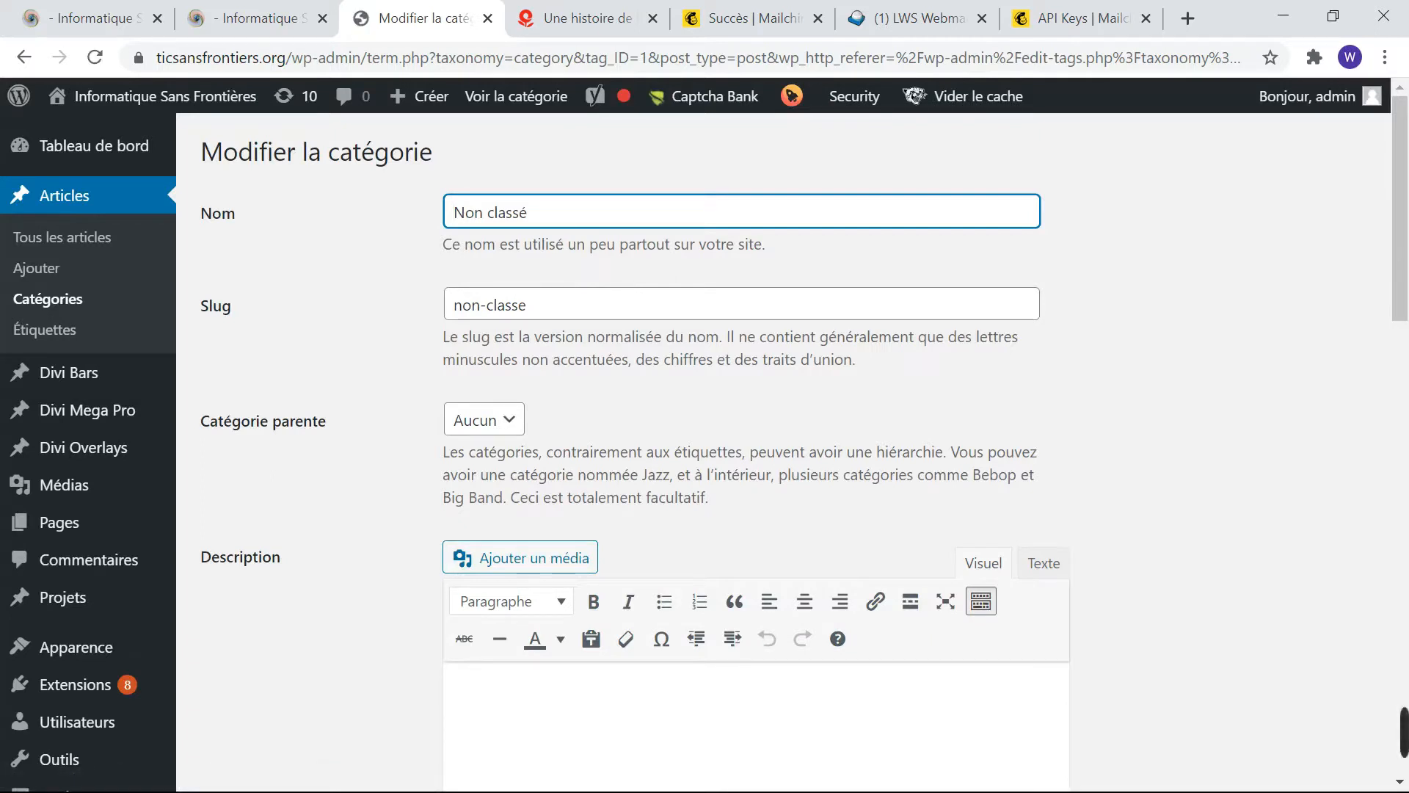
Step: Replace the category's name "Non classé" with "Astuce informatiqque"
{"action": "type", "text": "Astu"}
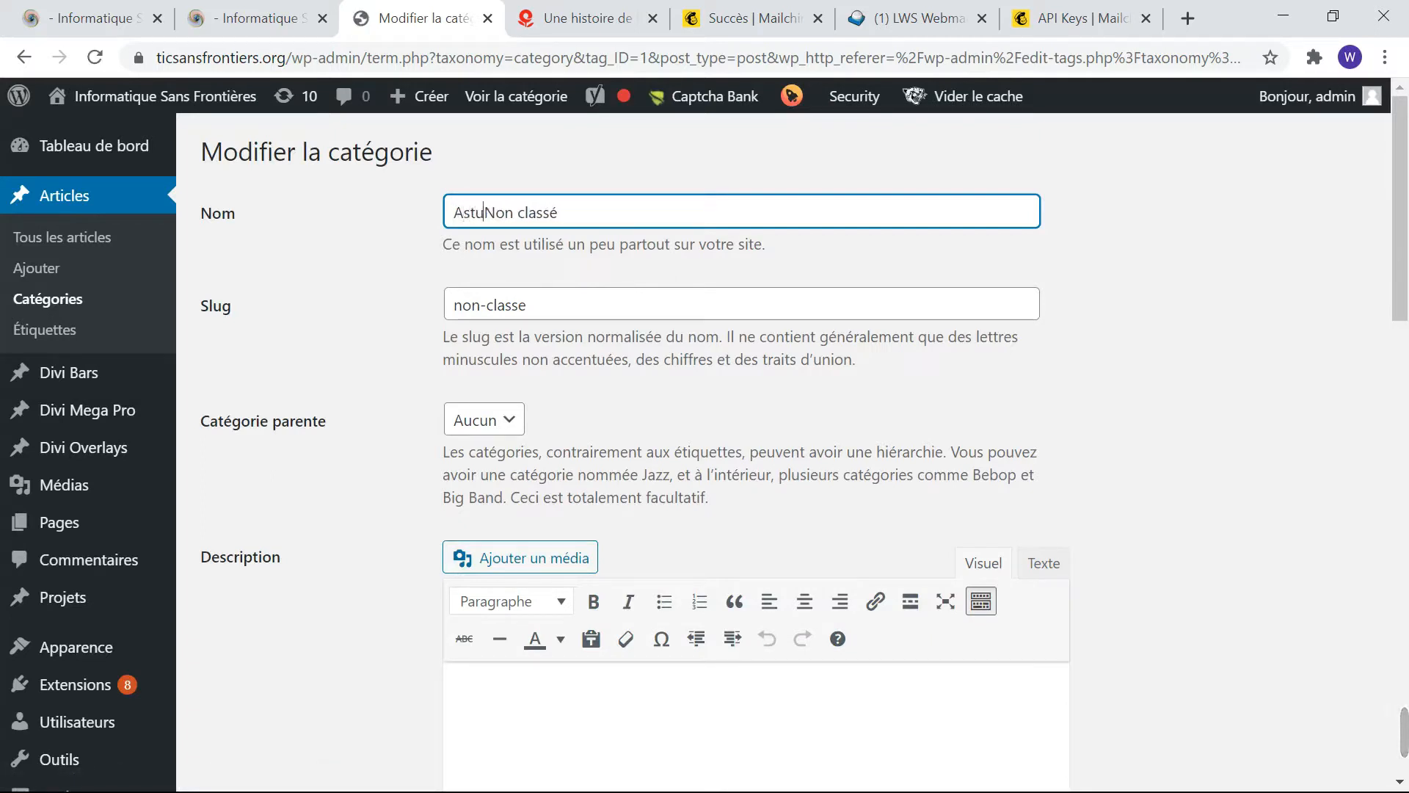
{"action": "type", "text": "ce"}
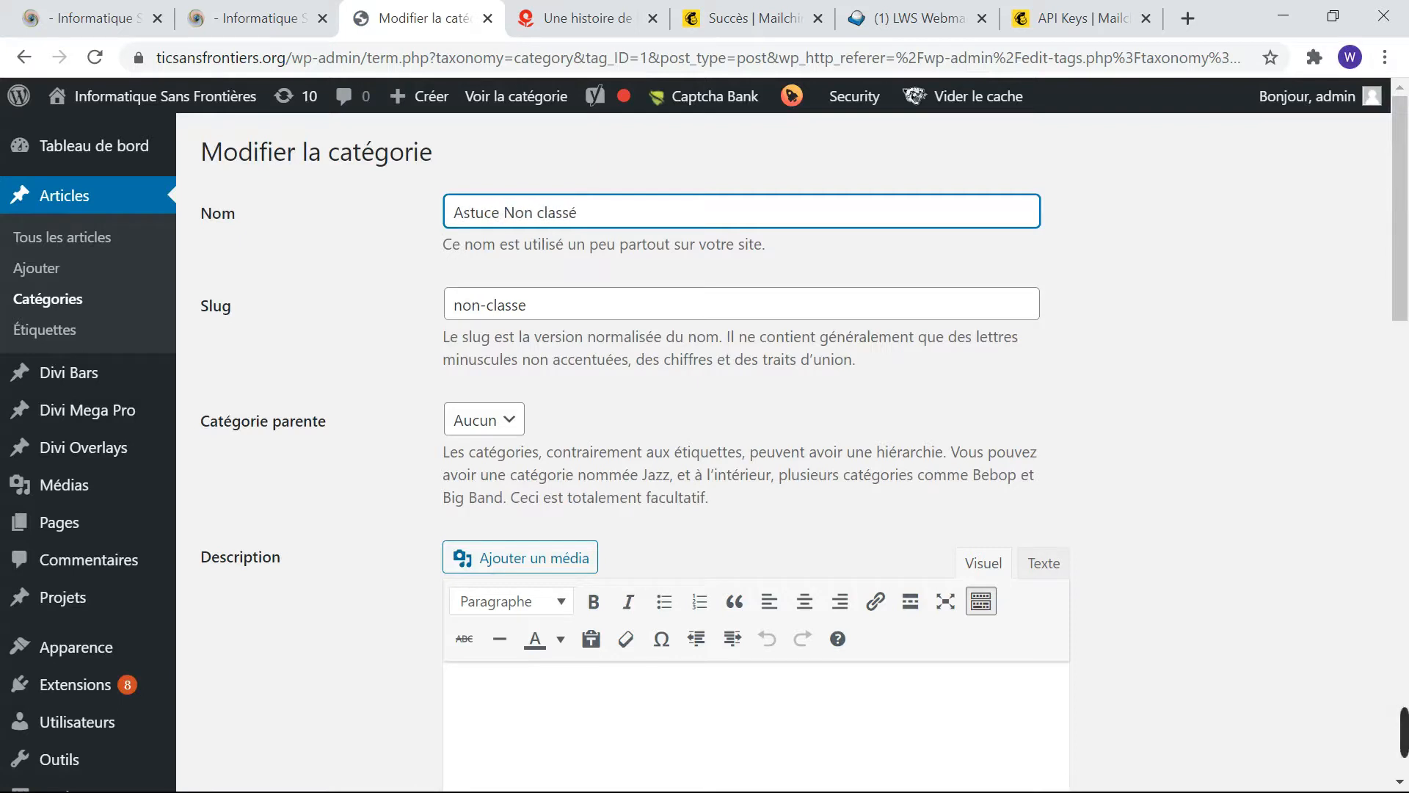
{"action": "key", "text": "Delete"}
{"action": "key", "text": "Delete"}
{"action": "key", "text": "Delete"}
{"action": "key", "text": "Delete"}
{"action": "key", "text": "Delete"}
{"action": "key", "text": "Delete"}
{"action": "key", "text": "Delete"}
{"action": "key", "text": "Delete"}
{"action": "key", "text": "Delete"}
{"action": "key", "text": "Delete"}
{"action": "type", "text": "informat"}
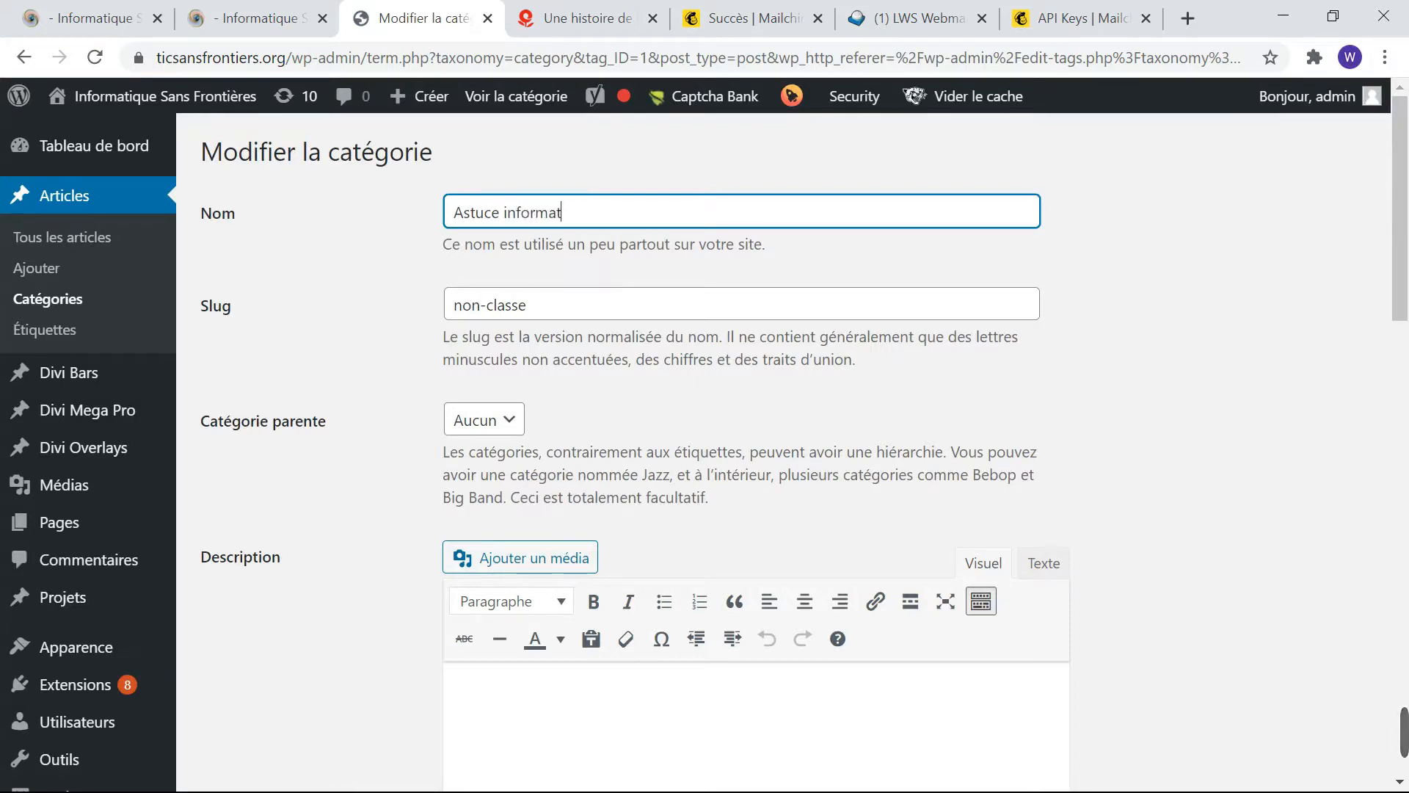
{"action": "type", "text": "iQUE"}
{"action": "key", "text": "BackSpace"}
{"action": "key", "text": "BackSpace"}
{"action": "key", "text": "BackSpace"}
{"action": "type", "text": "qque"}
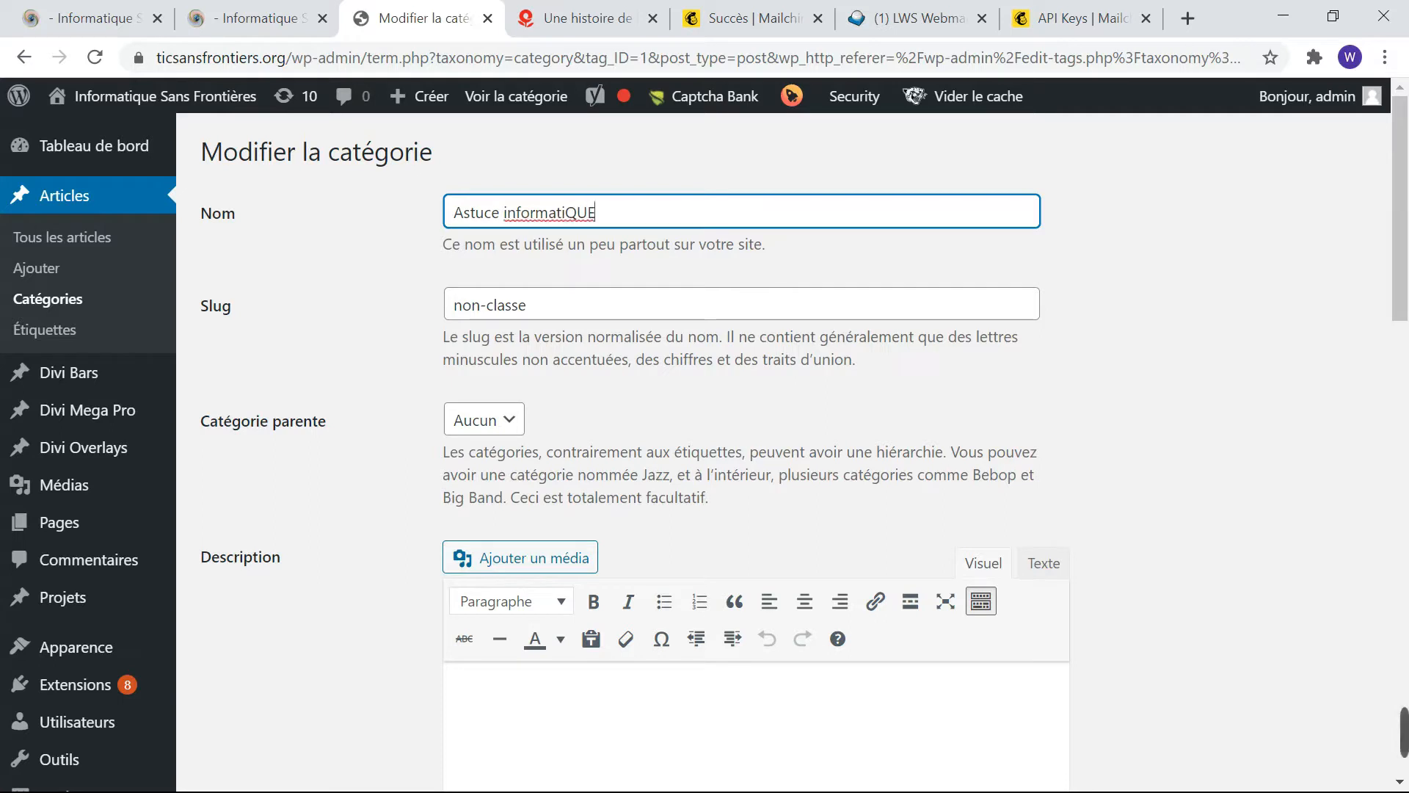
Step: Replace the category's slug with "Astuces informatique"
{"action": "key", "text": "Tab"}
{"action": "key", "text": "BackSpace"}
{"action": "key", "text": "BackSpace"}
{"action": "key", "text": "BackSpace"}
{"action": "key", "text": "BackSpace"}
{"action": "key", "text": "BackSpace"}
{"action": "key", "text": "BackSpace"}
{"action": "key", "text": "BackSpace"}
{"action": "key", "text": "BackSpace"}
{"action": "key", "text": "BackSpace"}
{"action": "key", "text": "BackSpace"}
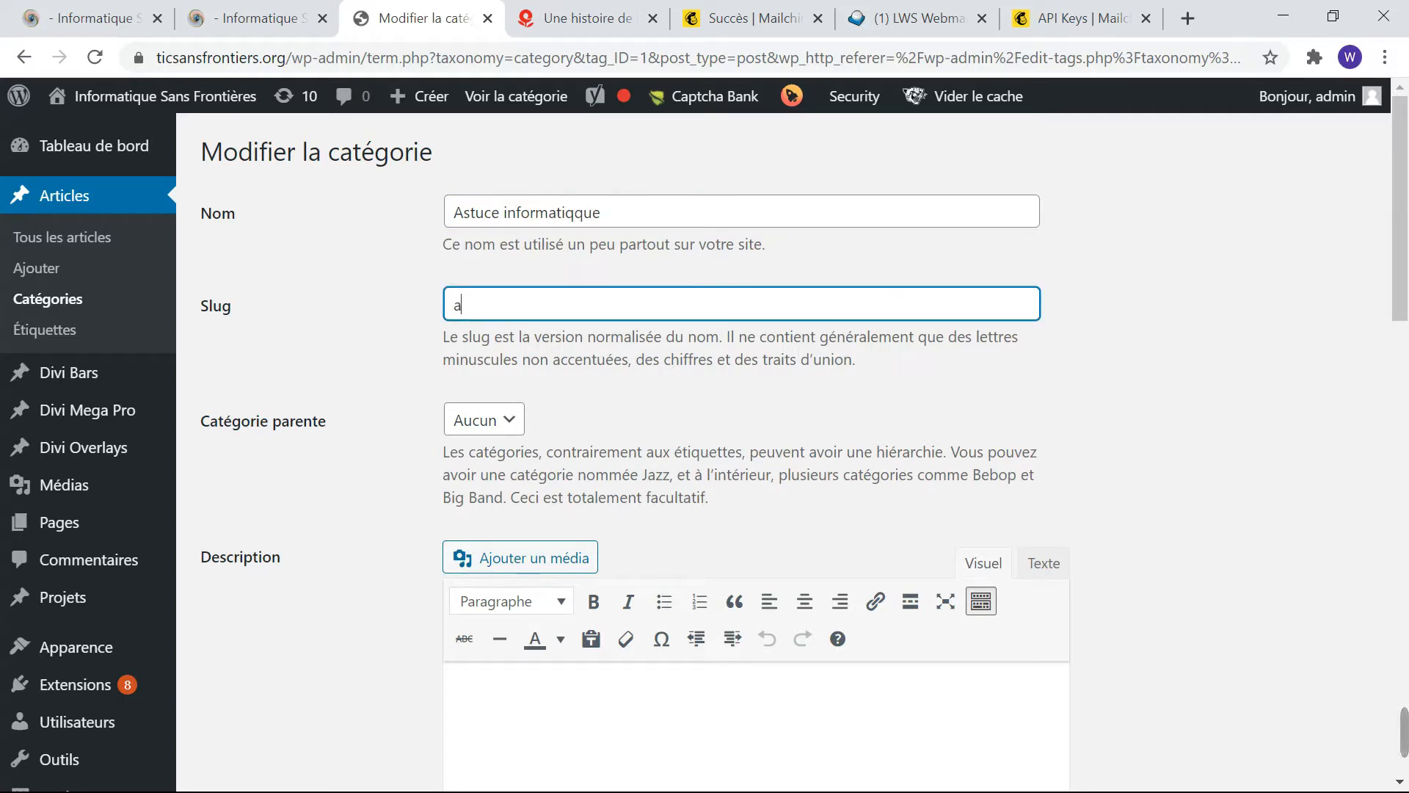
{"action": "type", "text": "astuces informatique"}
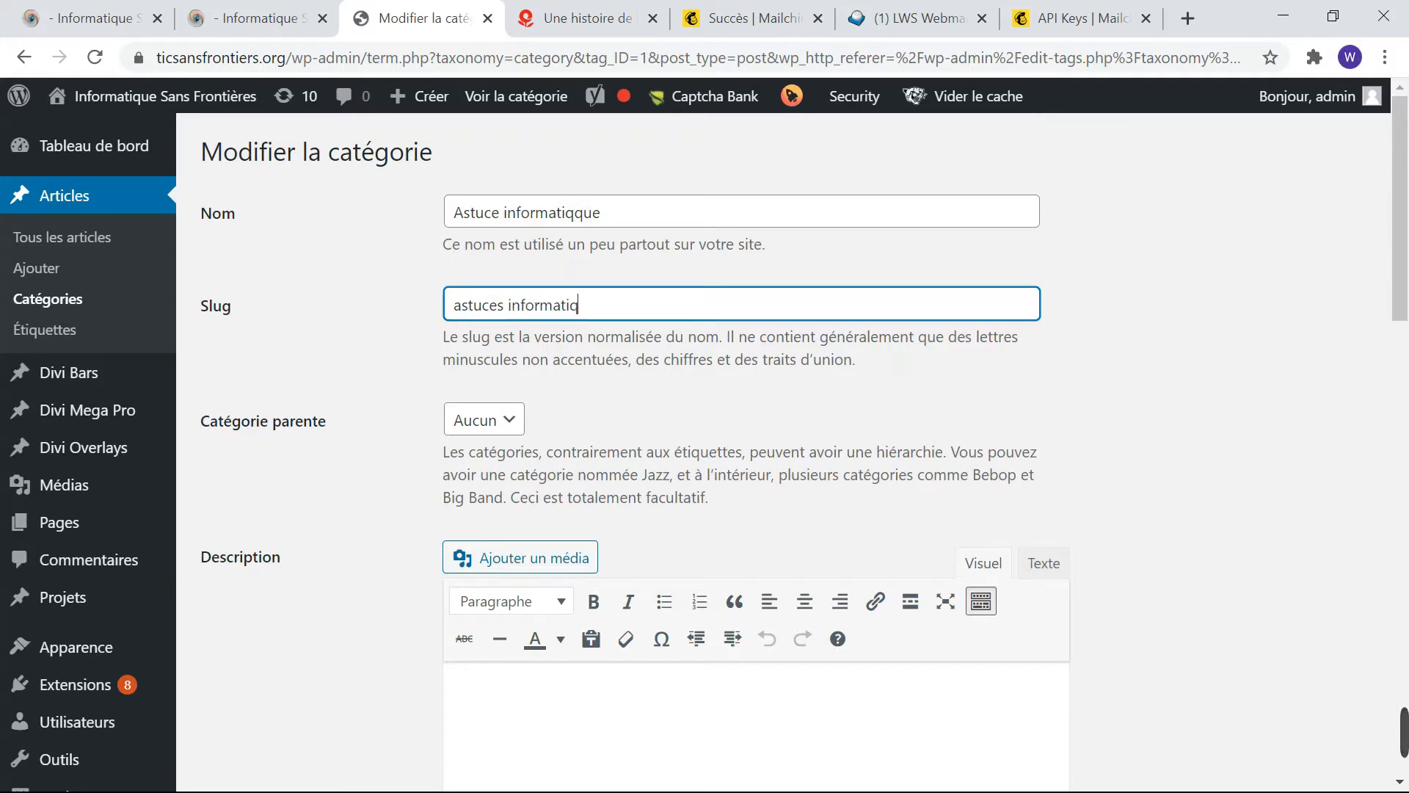
Step: Make the slug plural as "Astuces informatiques" and correct the category's name to "Astuce informatiques"
{"action": "scroll", "coordinate": [523, 402], "scroll_direction": "down", "scroll_amount": 1}
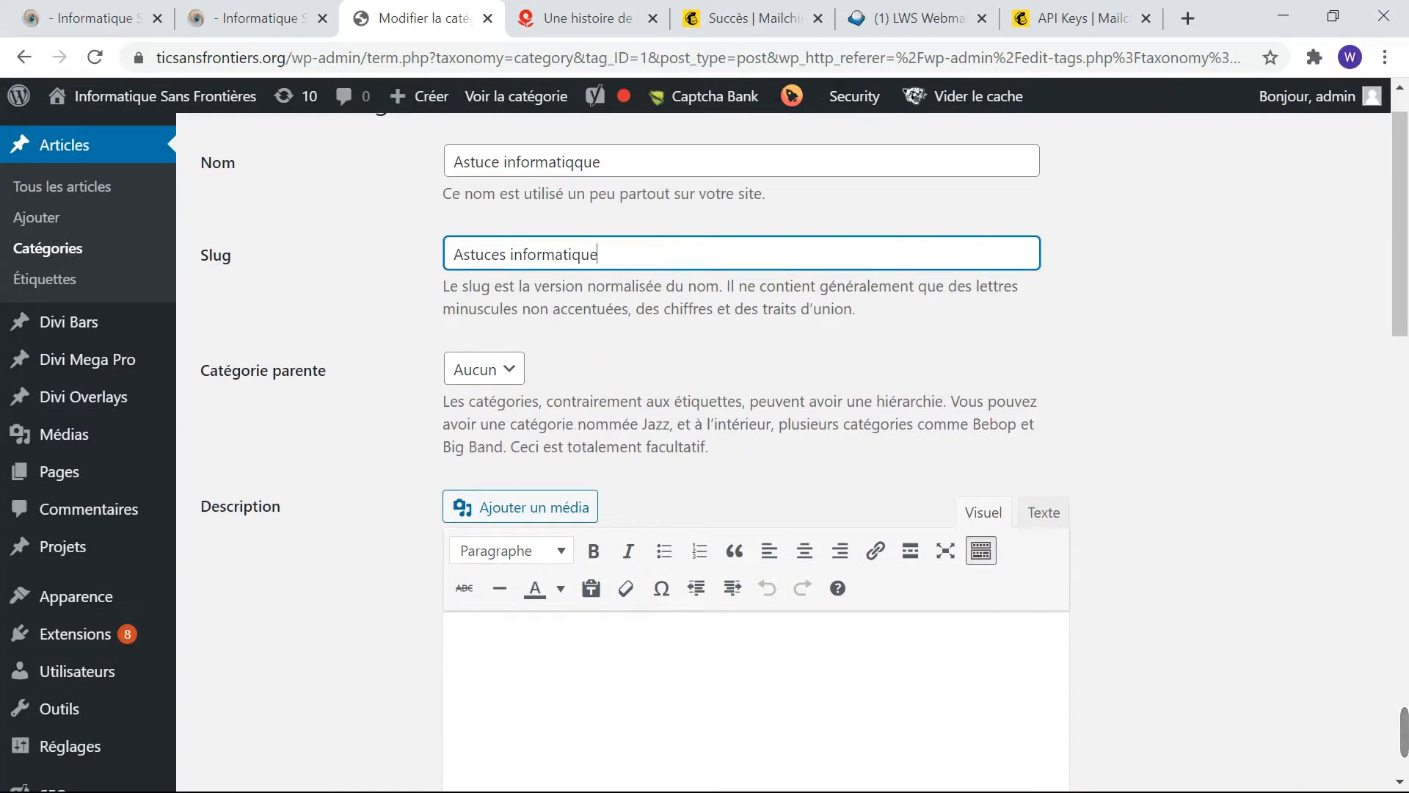
{"action": "left_click", "coordinate": [615, 162]}
{"action": "type", "text": "s"}
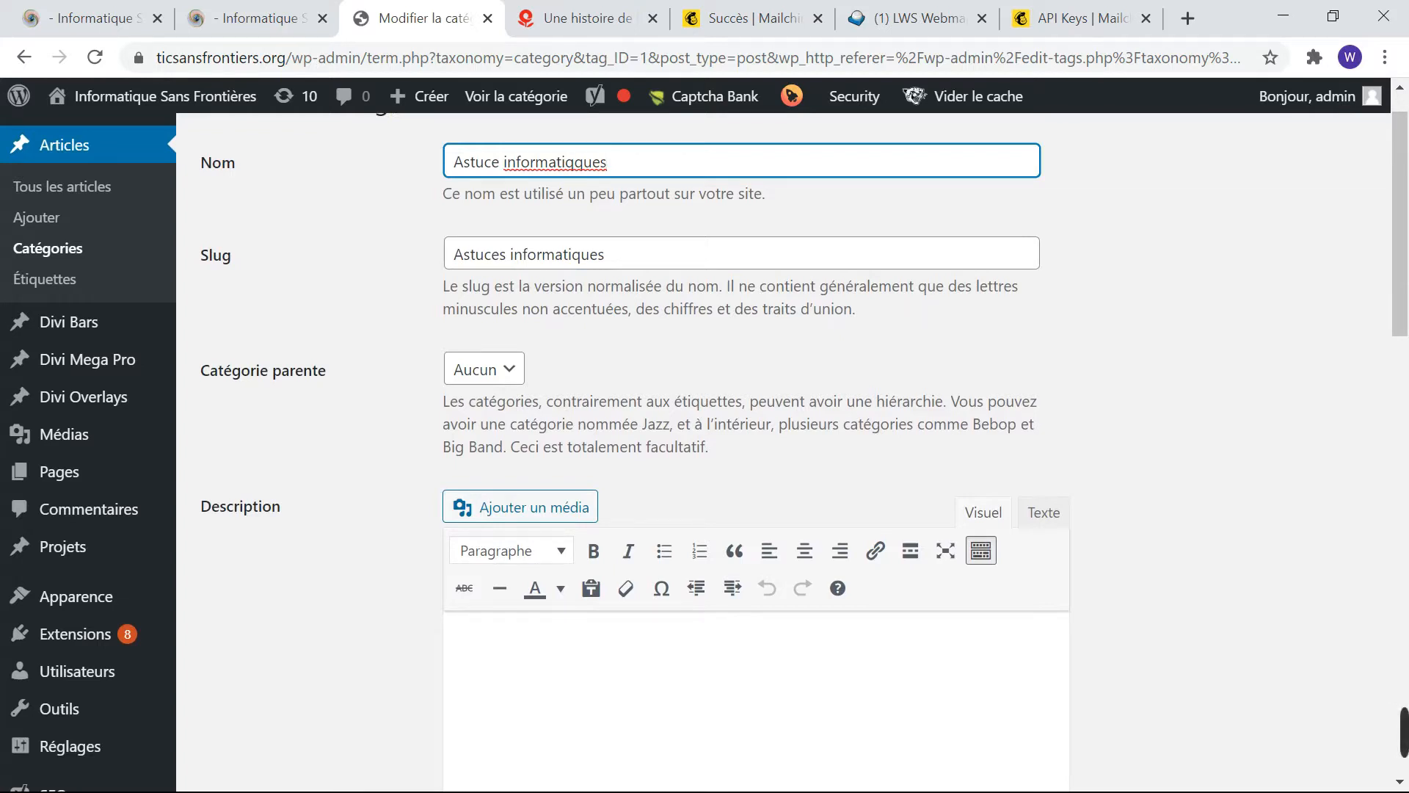
{"action": "key", "text": "BackSpace"}
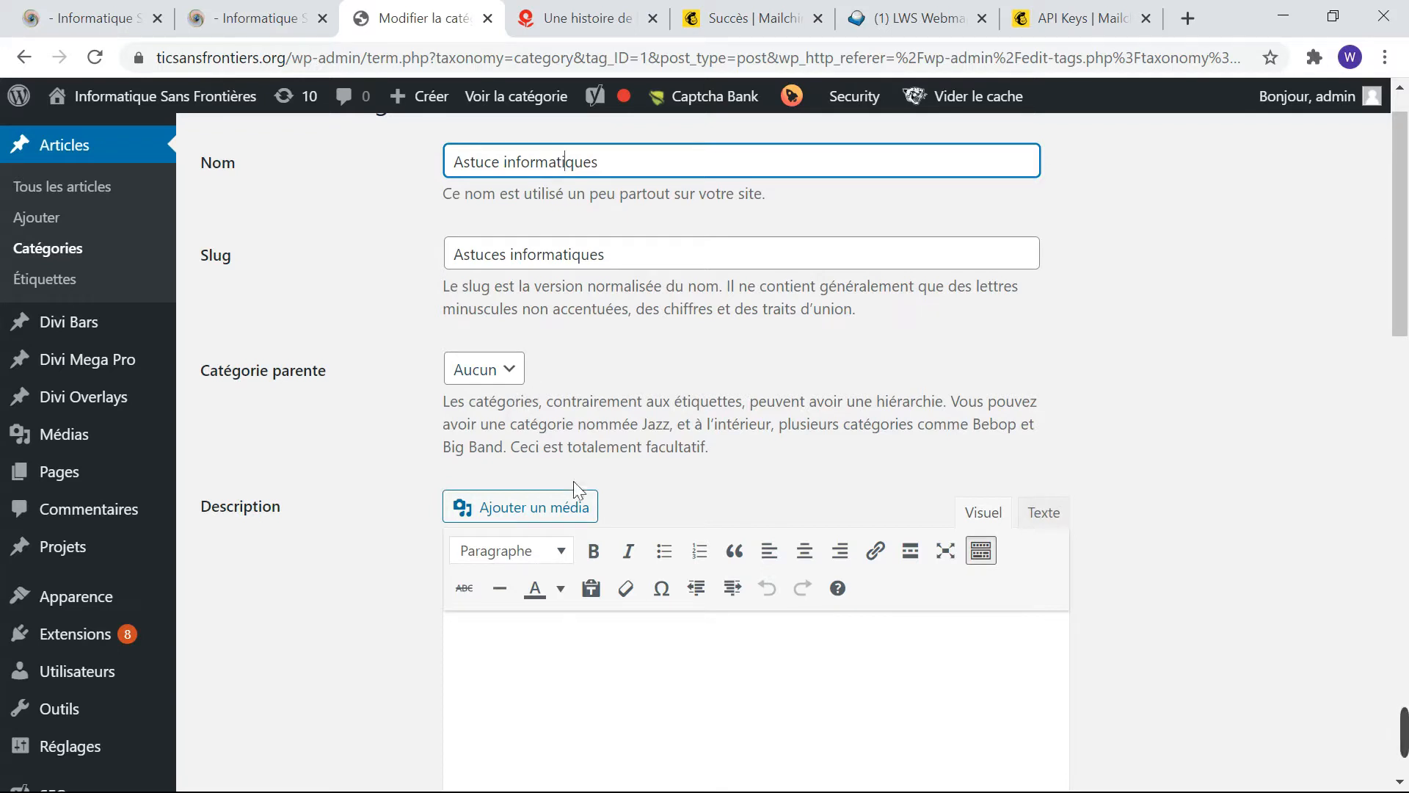
Step: Enter the category description "Cette catégorie a pour but de vous donner des astuces informatique."
{"action": "scroll", "coordinate": [636, 496], "scroll_direction": "down", "scroll_amount": 2}
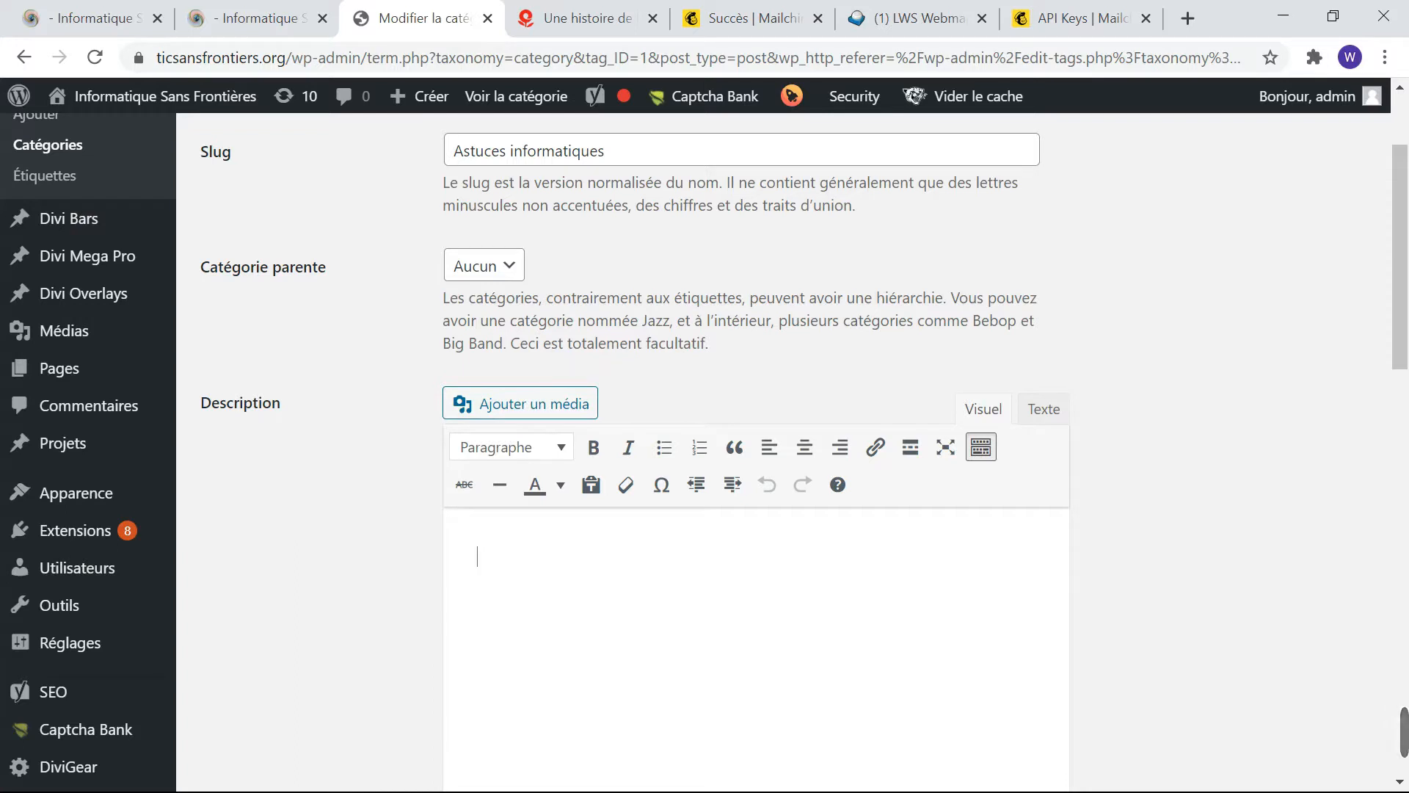
{"action": "type", "text": "Cette catégorie a pour"}
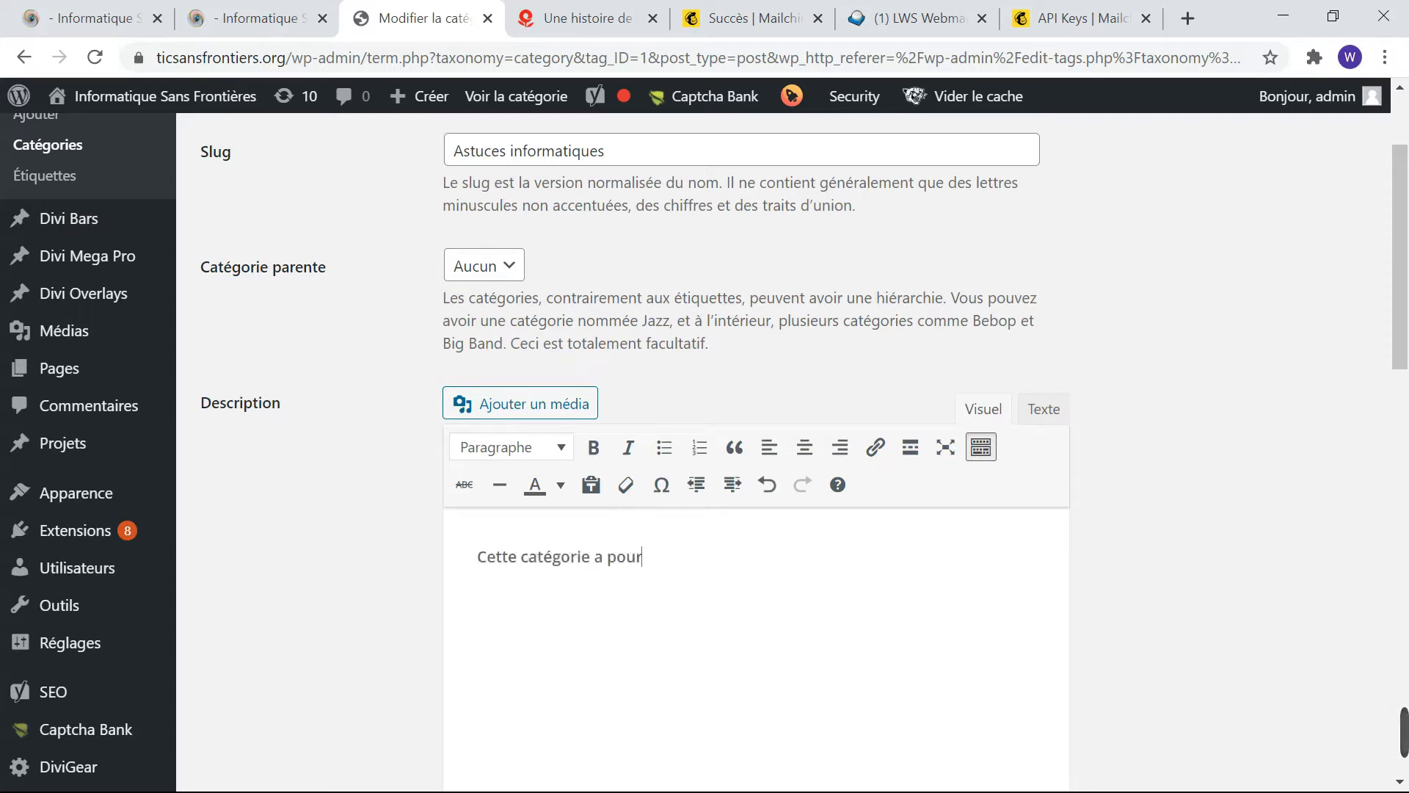
{"action": "type", "text": " but de vous donn"}
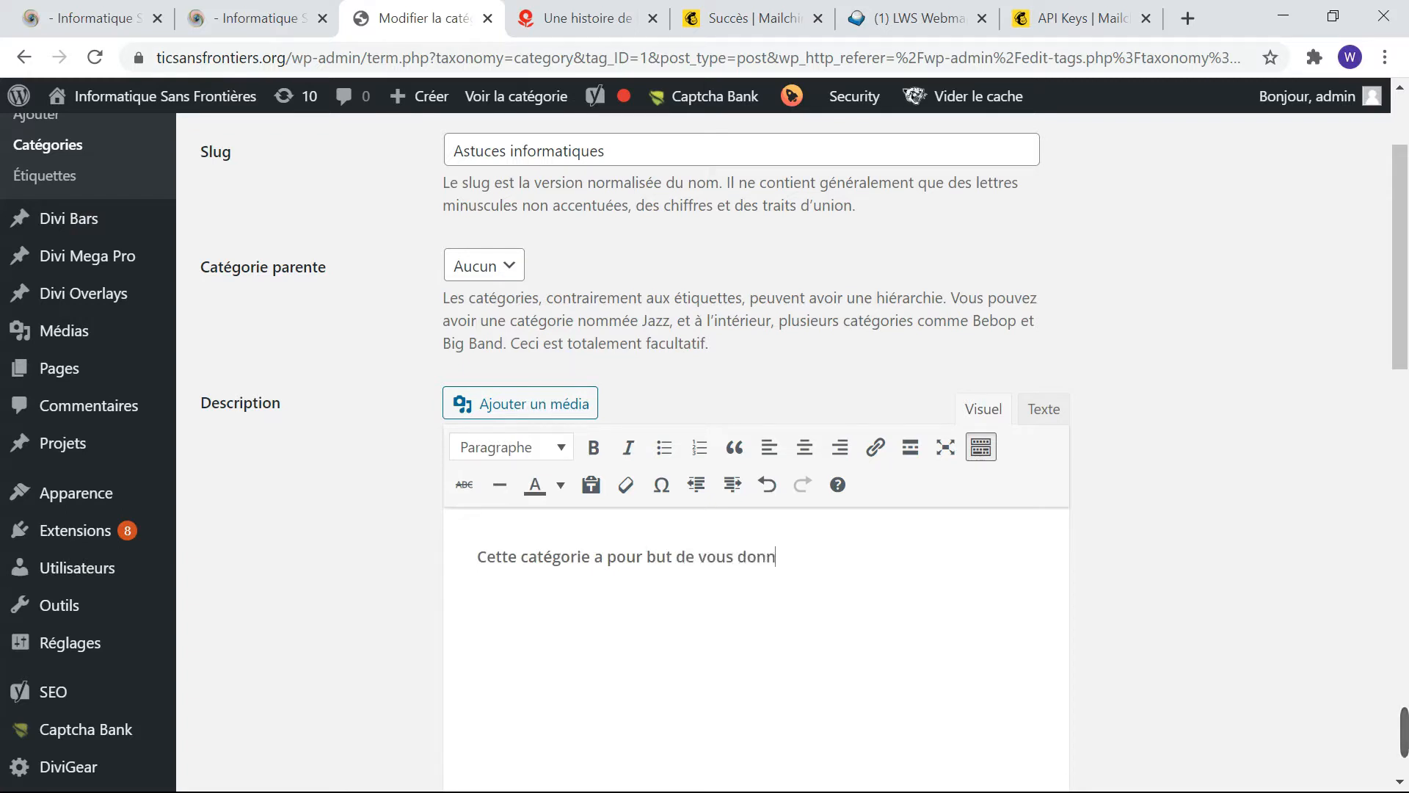
{"action": "type", "text": "er des astuces inf"}
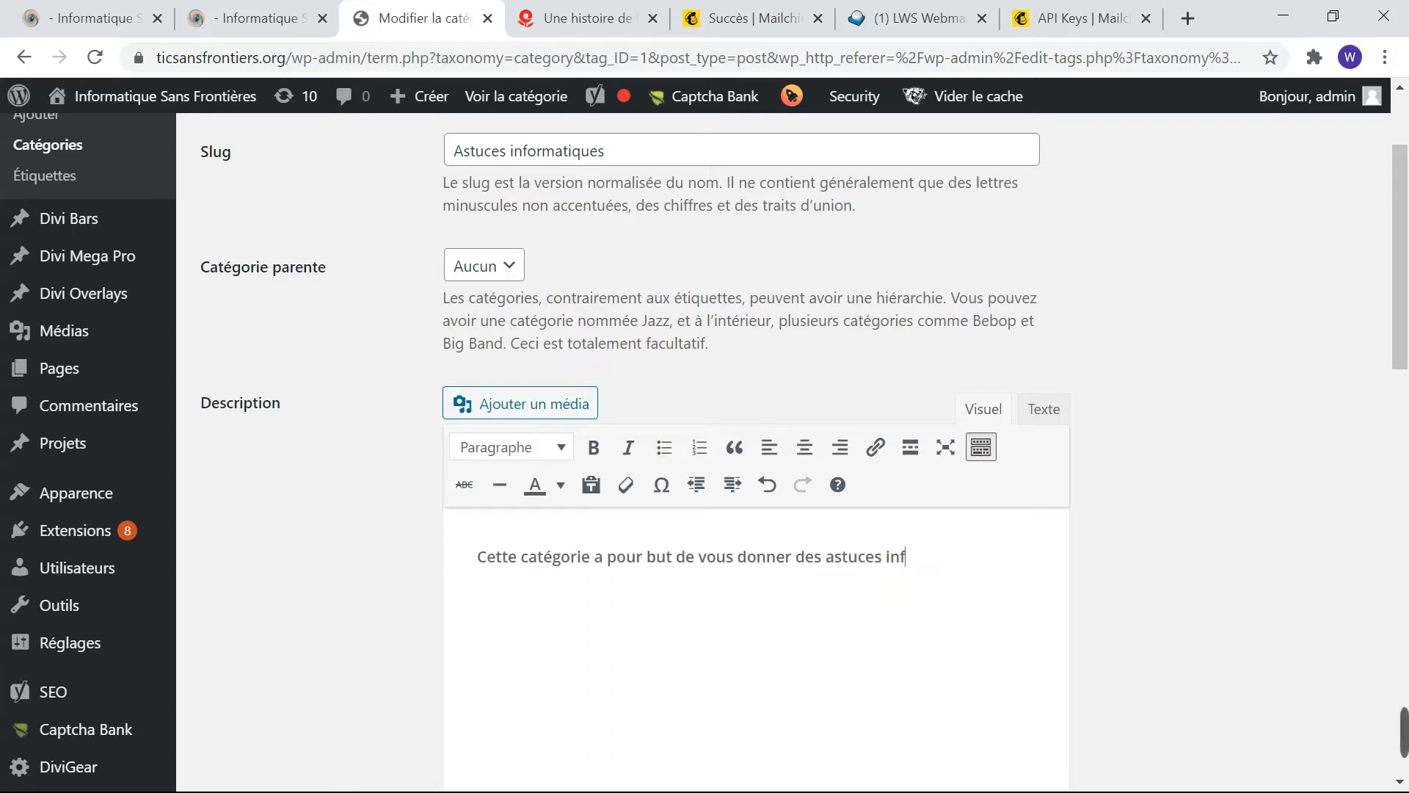
{"action": "type", "text": "ormatique."}
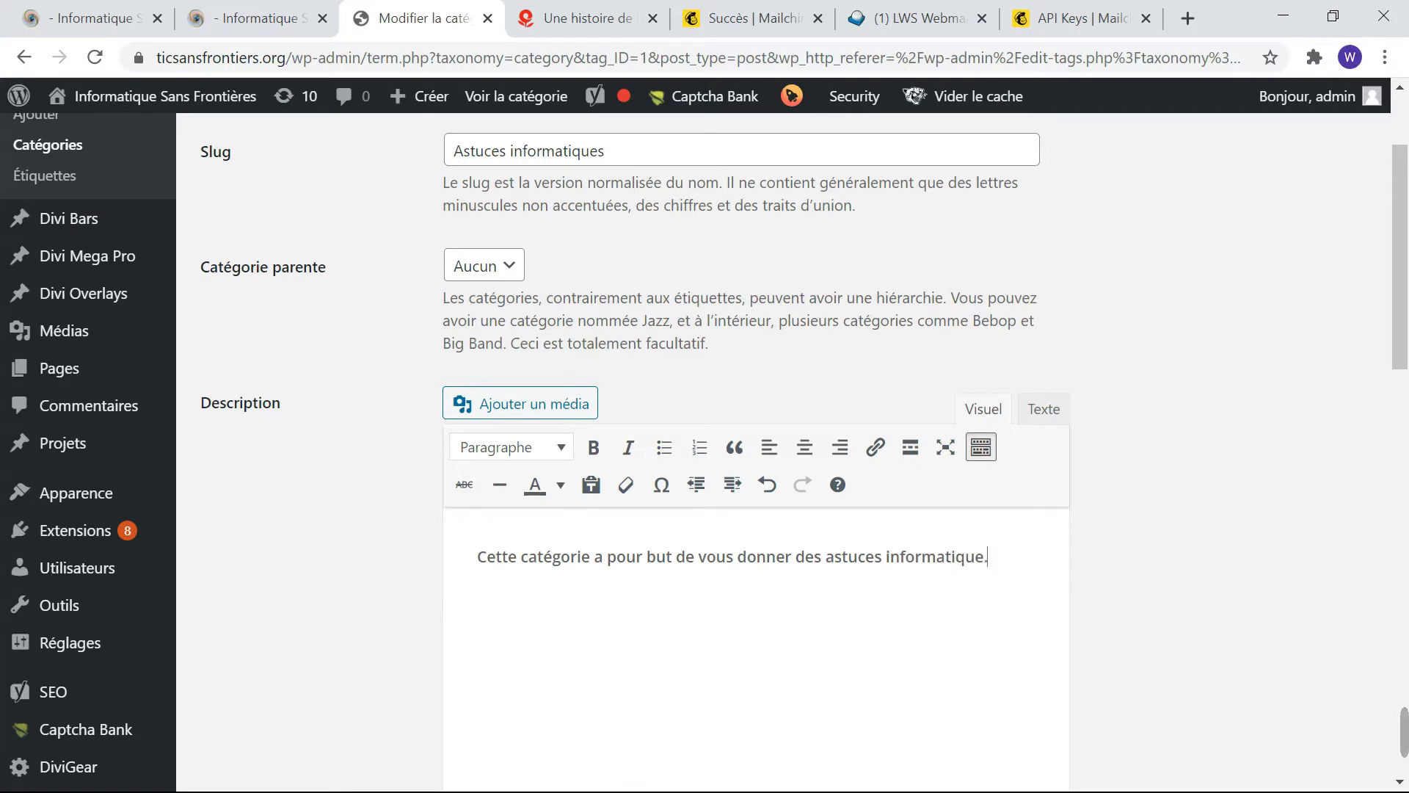
Step: Save the changes to the category and return to the list of categories
{"action": "scroll", "coordinate": [540, 570], "scroll_direction": "up", "scroll_amount": 2}
{"action": "scroll", "coordinate": [540, 570], "scroll_direction": "down", "scroll_amount": 8}
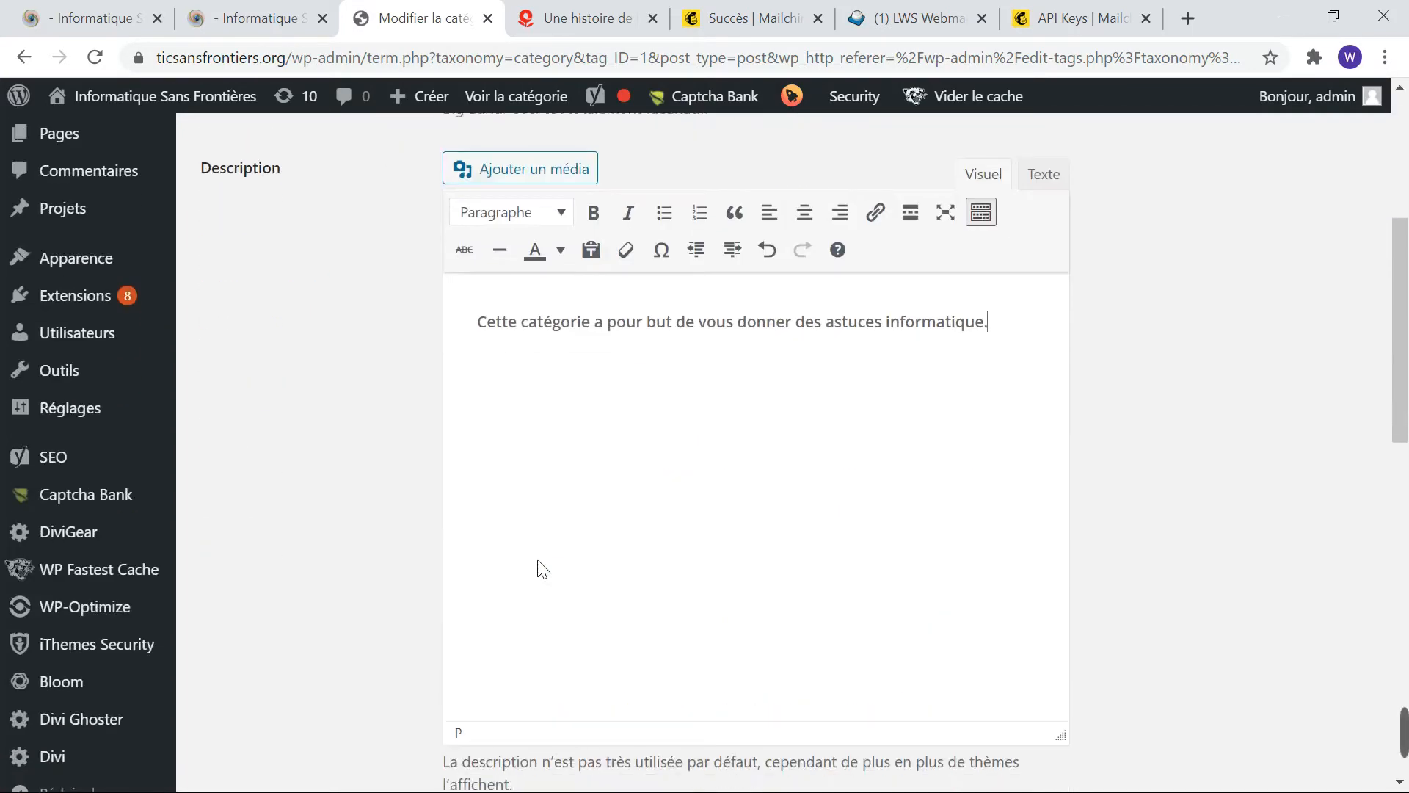
{"action": "scroll", "coordinate": [542, 569], "scroll_direction": "up", "scroll_amount": 10}
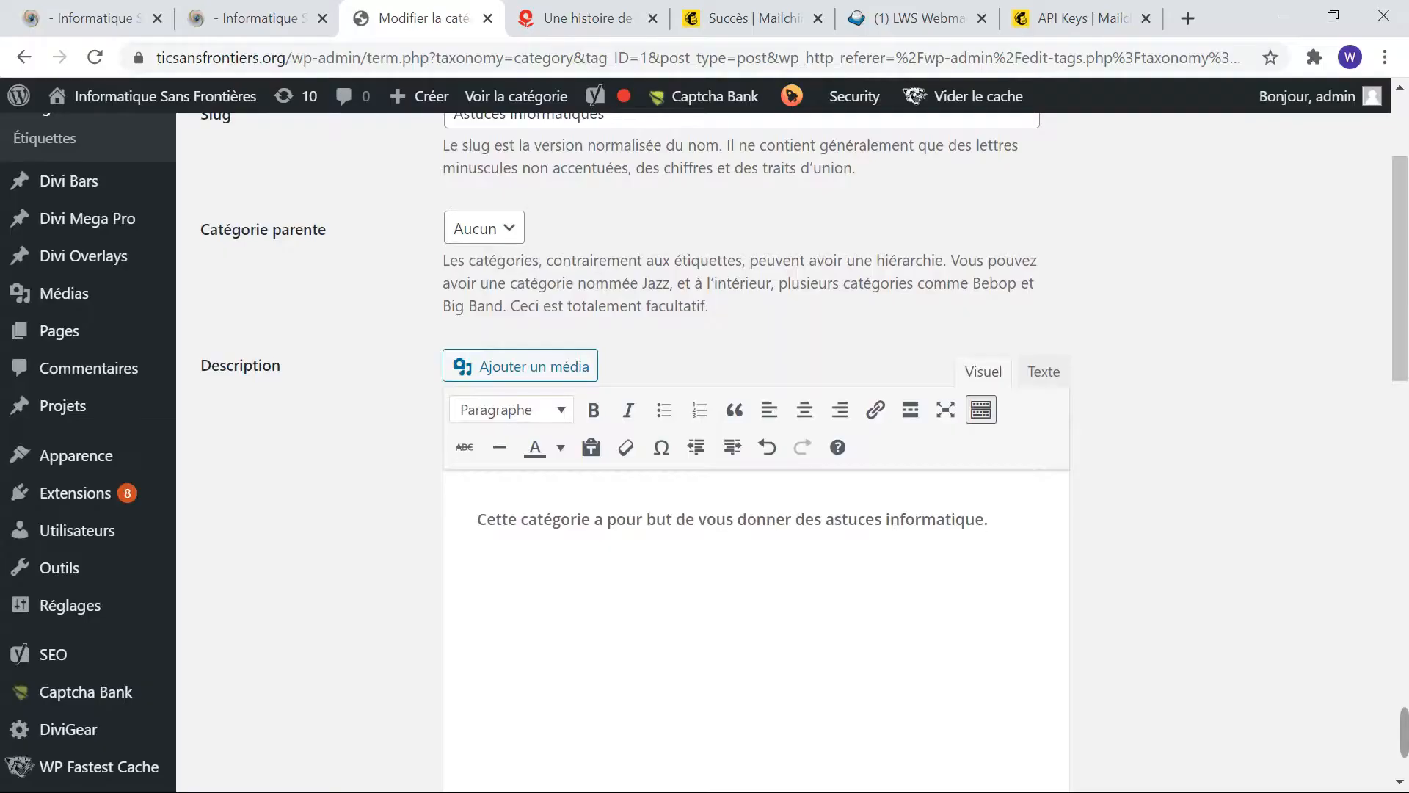
{"action": "scroll", "coordinate": [989, 661], "scroll_direction": "down", "scroll_amount": 9}
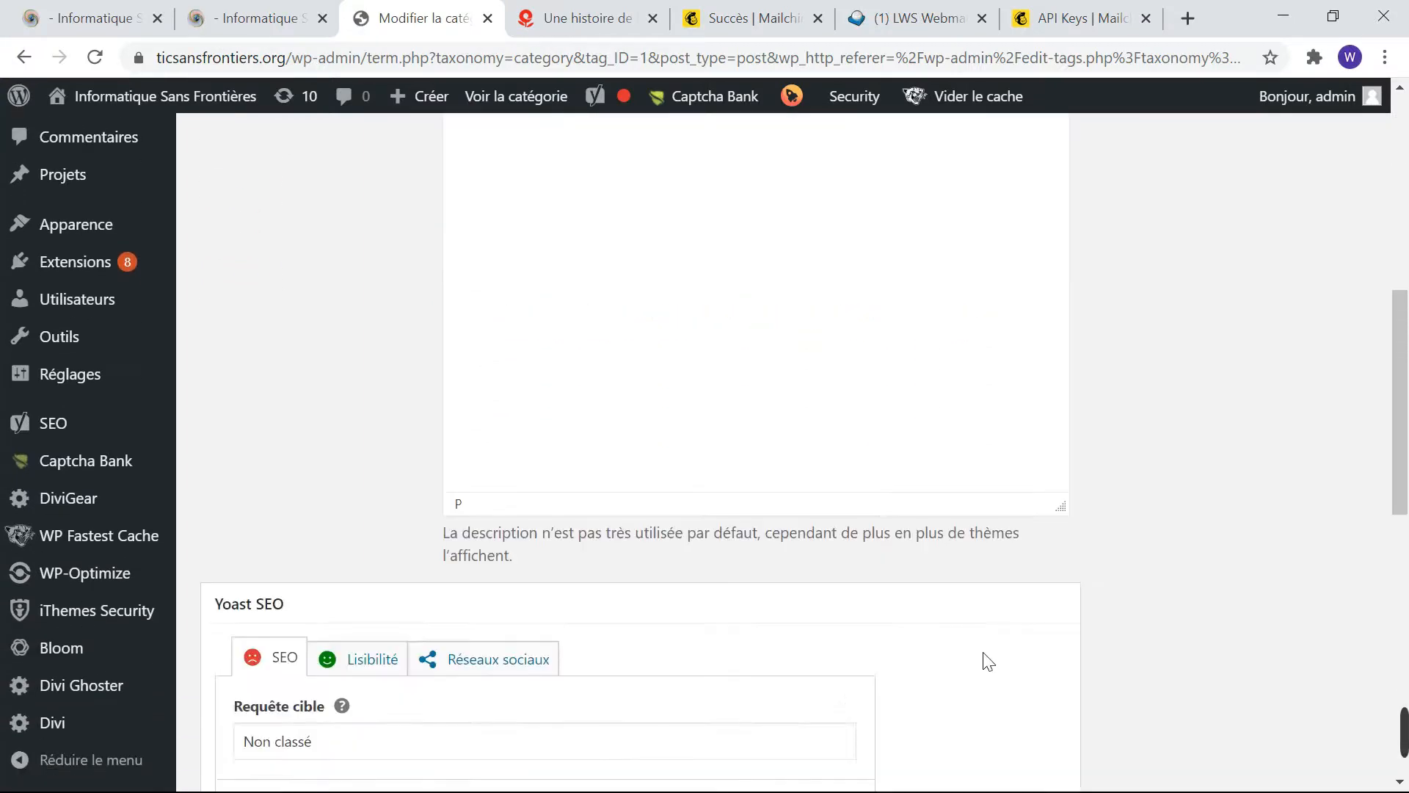
{"action": "scroll", "coordinate": [988, 662], "scroll_direction": "down", "scroll_amount": 5}
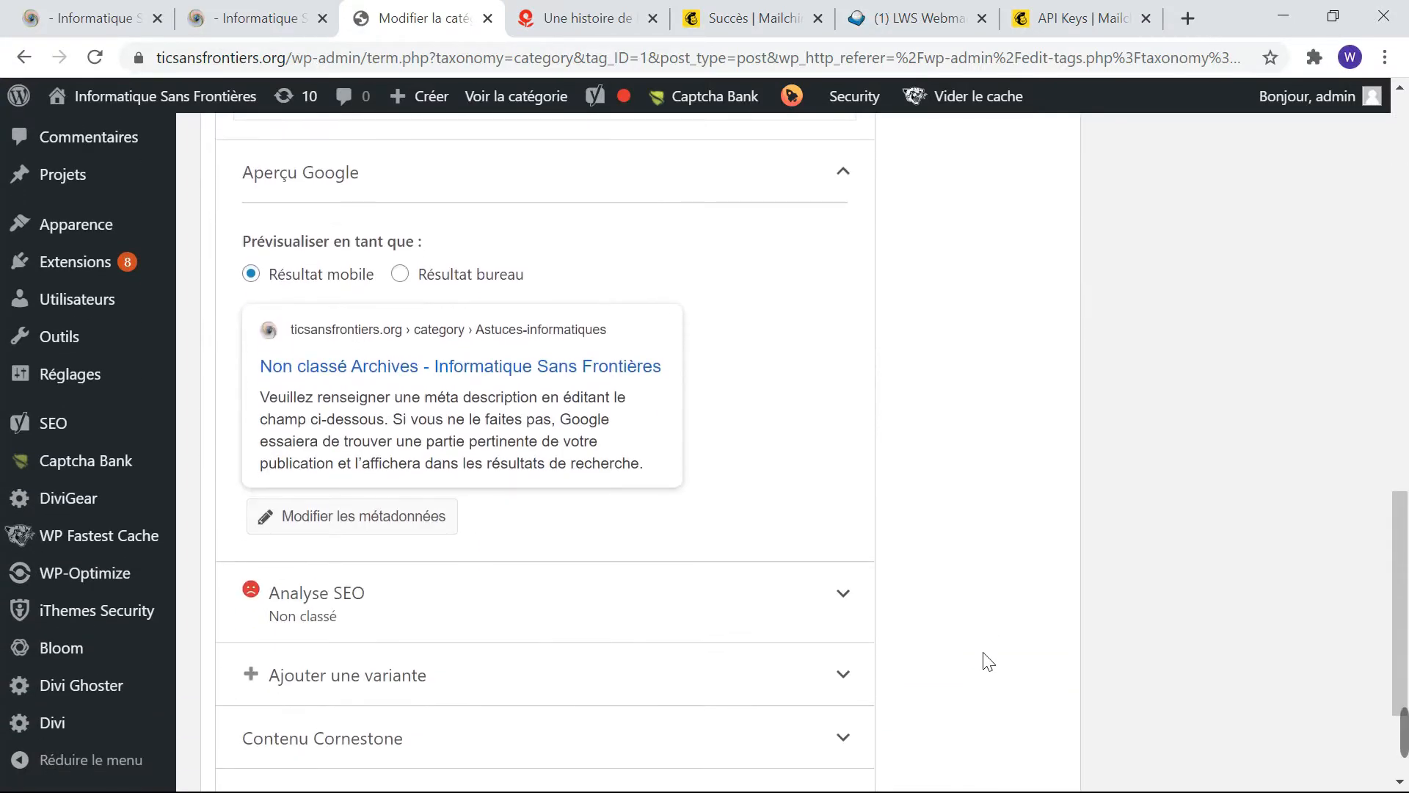
{"action": "scroll", "coordinate": [989, 661], "scroll_direction": "down", "scroll_amount": 3}
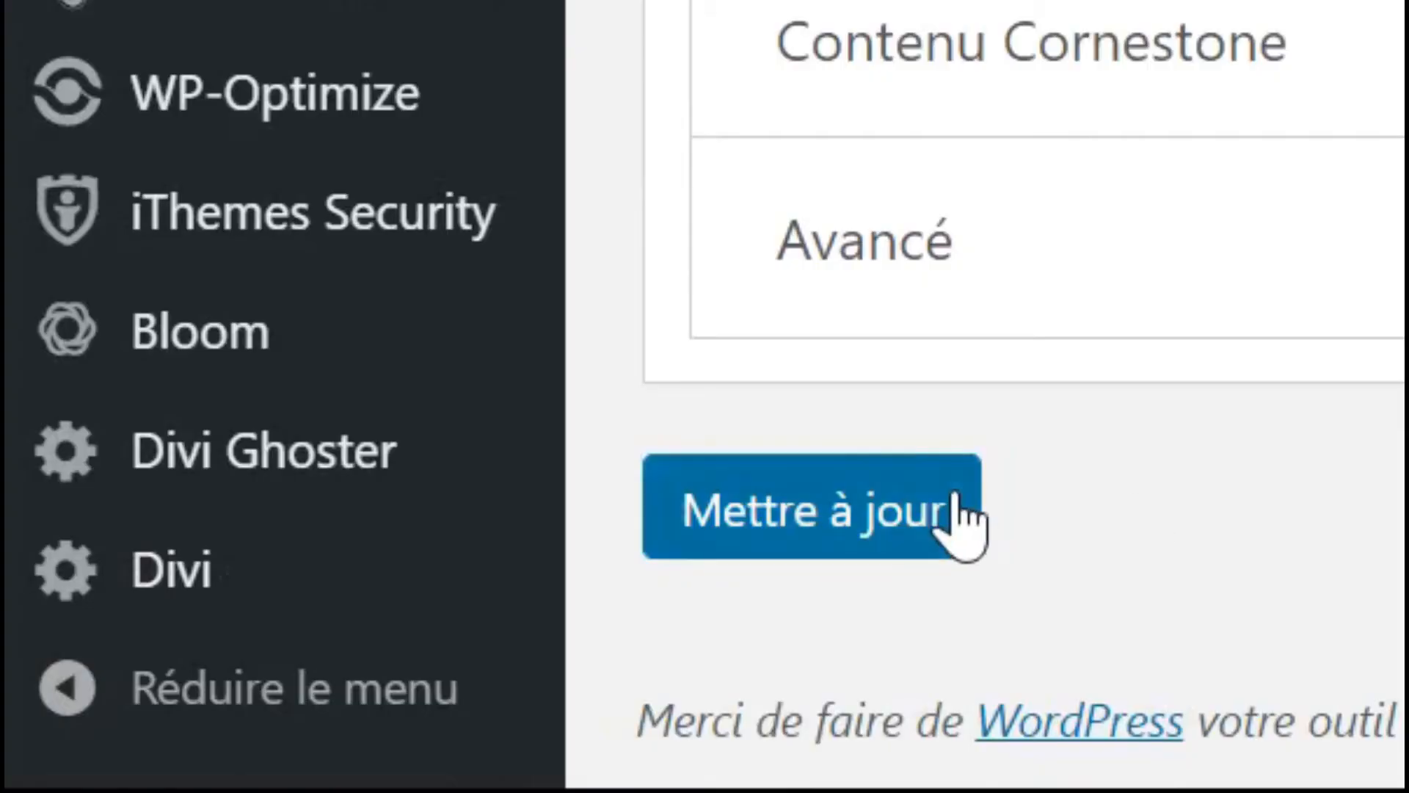
{"action": "left_click", "coordinate": [864, 537]}
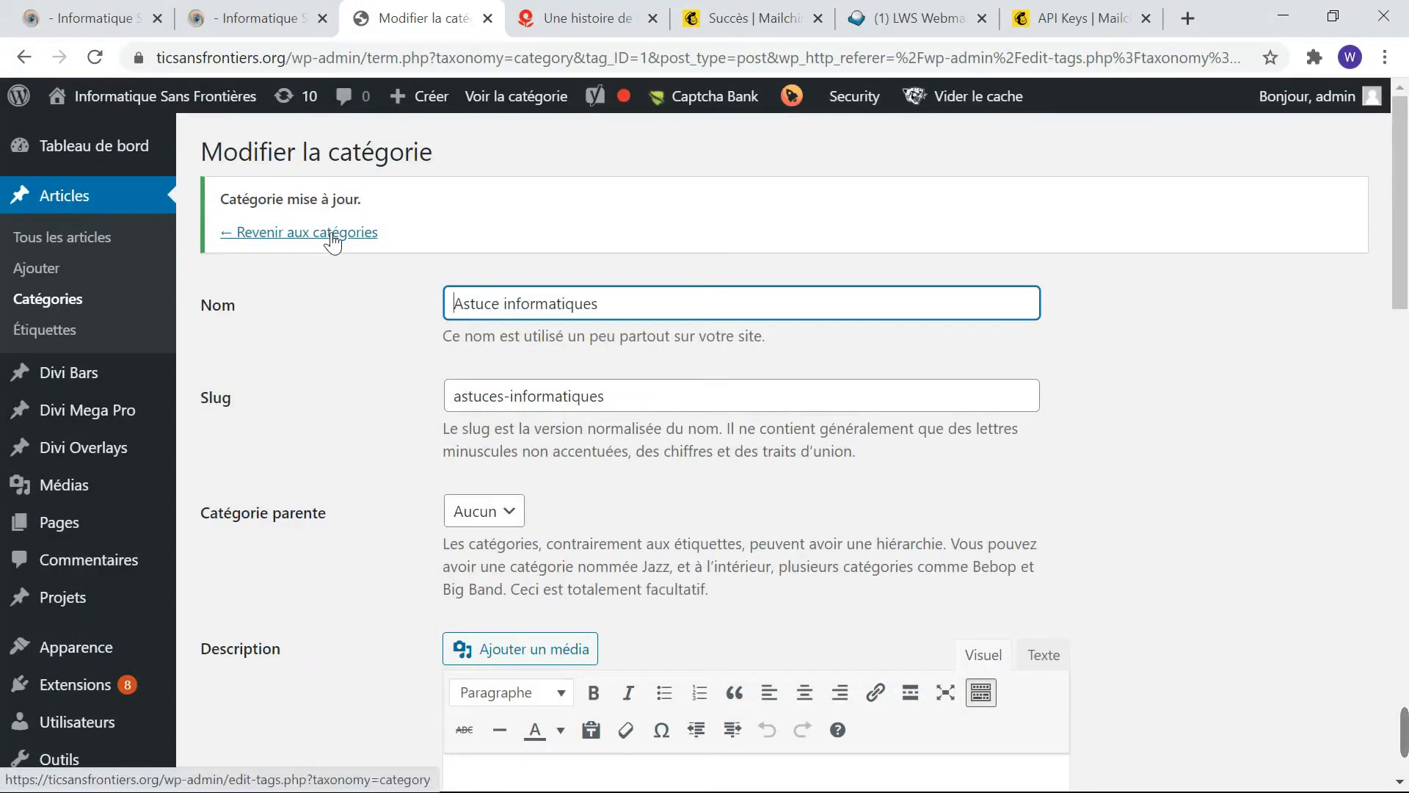
{"action": "left_click", "coordinate": [331, 236]}
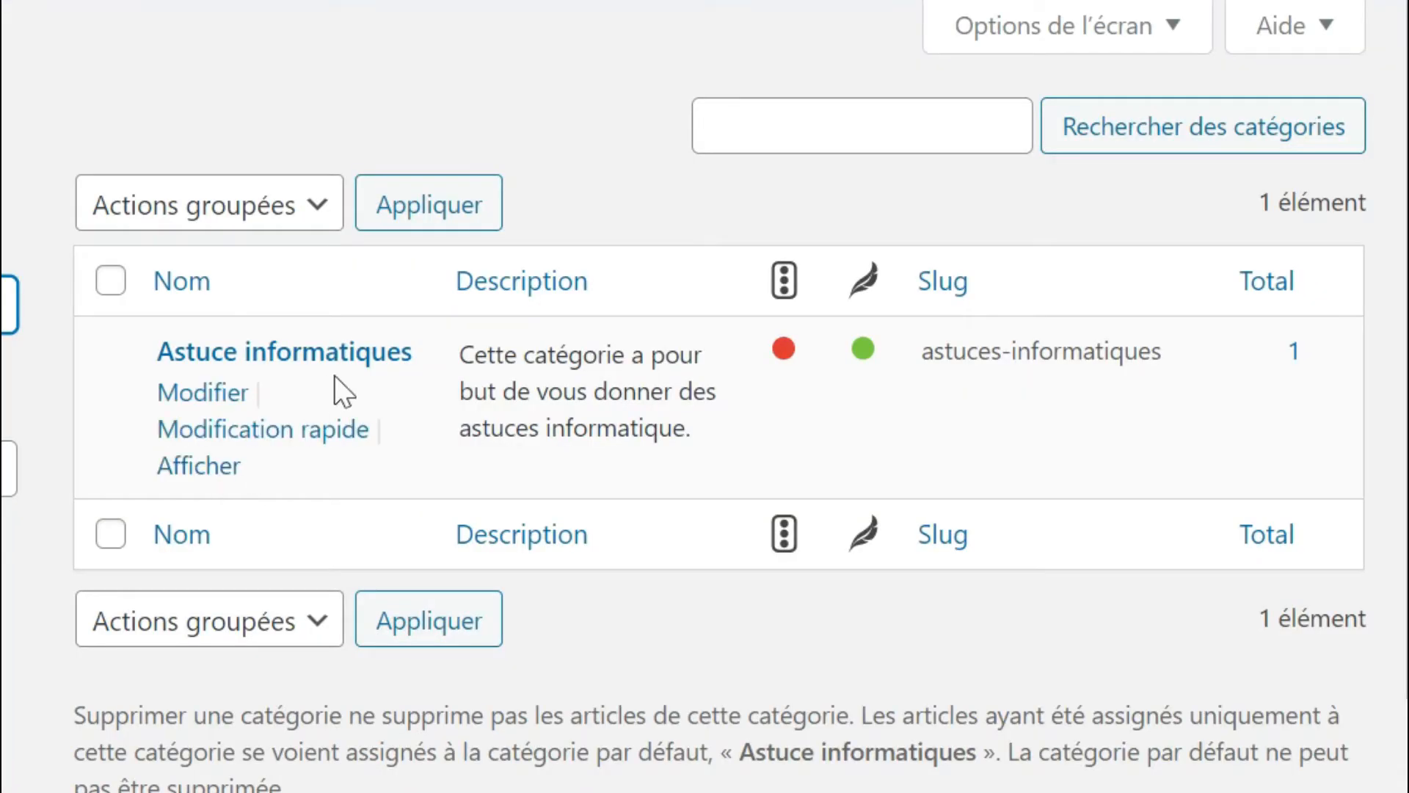
Step: Enter "Cours de création site web" as the name of a new category
{"action": "scroll", "coordinate": [719, 397], "scroll_direction": "down", "scroll_amount": 3}
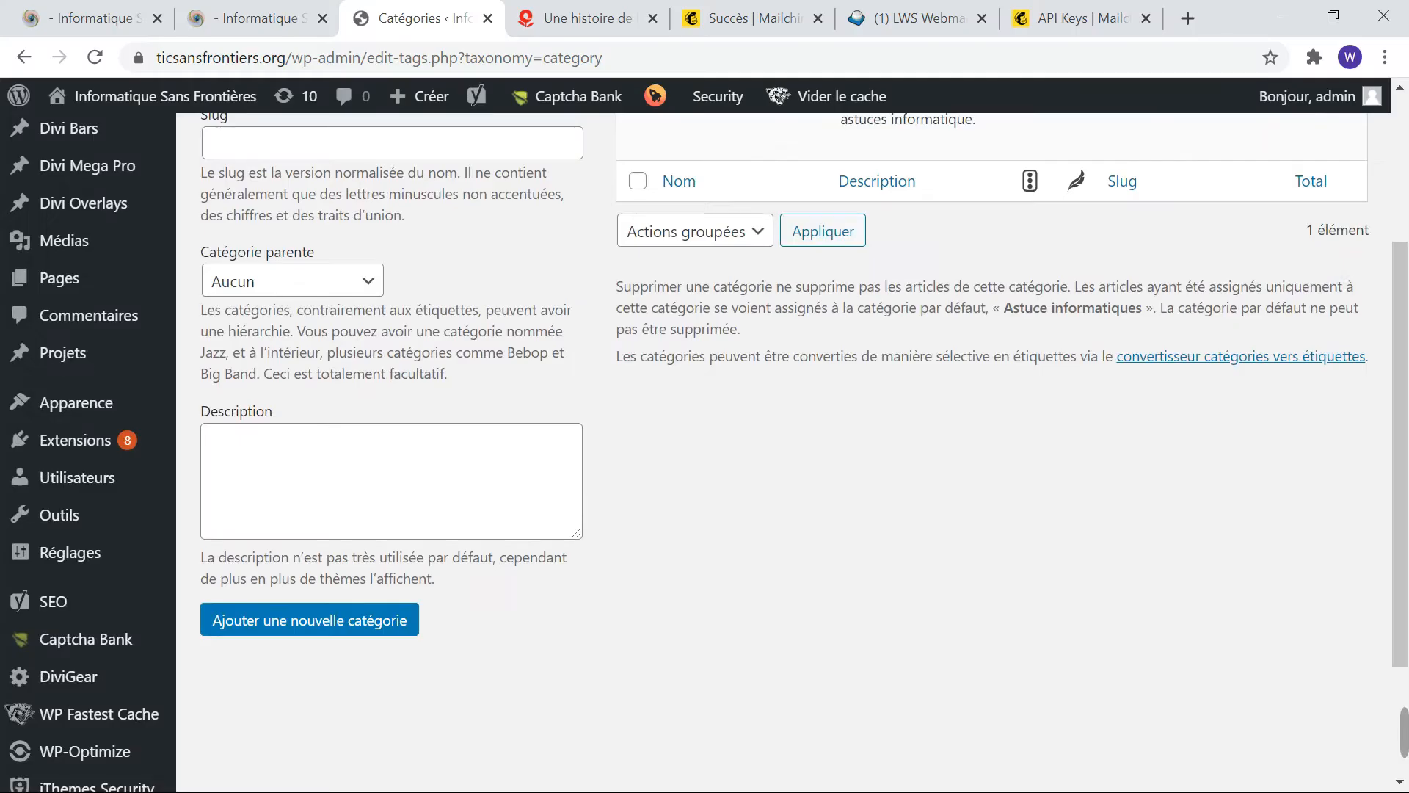
{"action": "scroll", "coordinate": [719, 396], "scroll_direction": "up", "scroll_amount": 1}
{"action": "scroll", "coordinate": [793, 440], "scroll_direction": "up", "scroll_amount": 3}
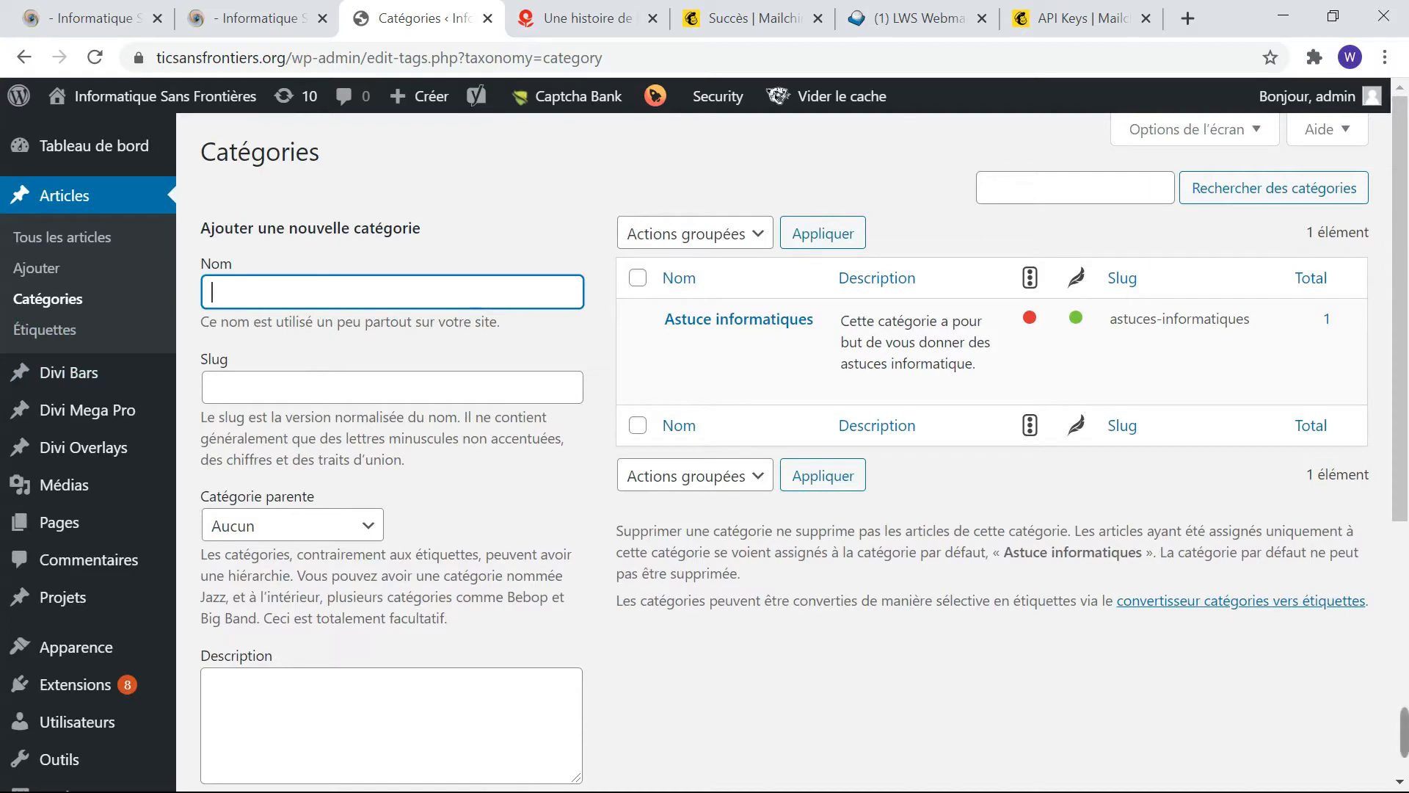
{"action": "type", "text": "Cours"}
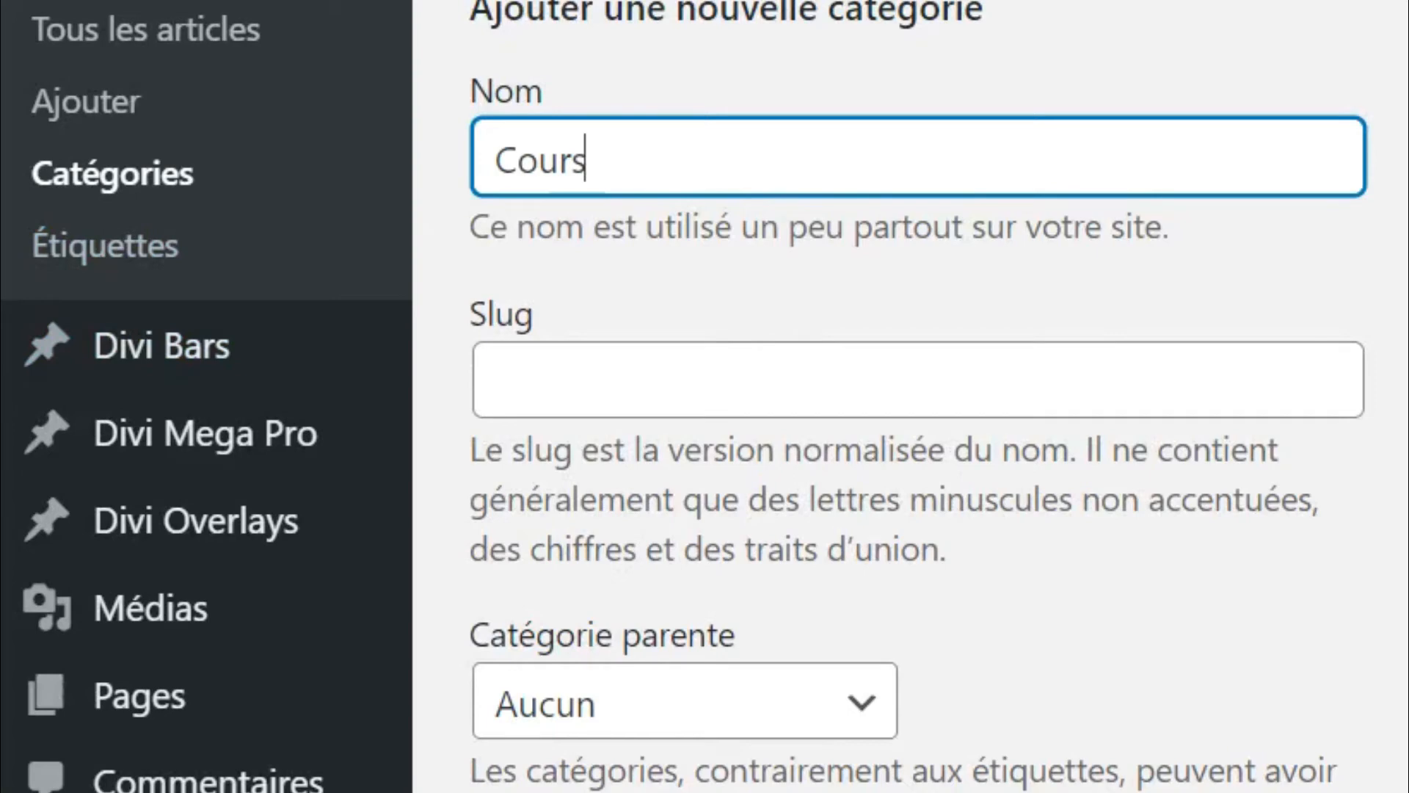
{"action": "type", "text": " sit"}
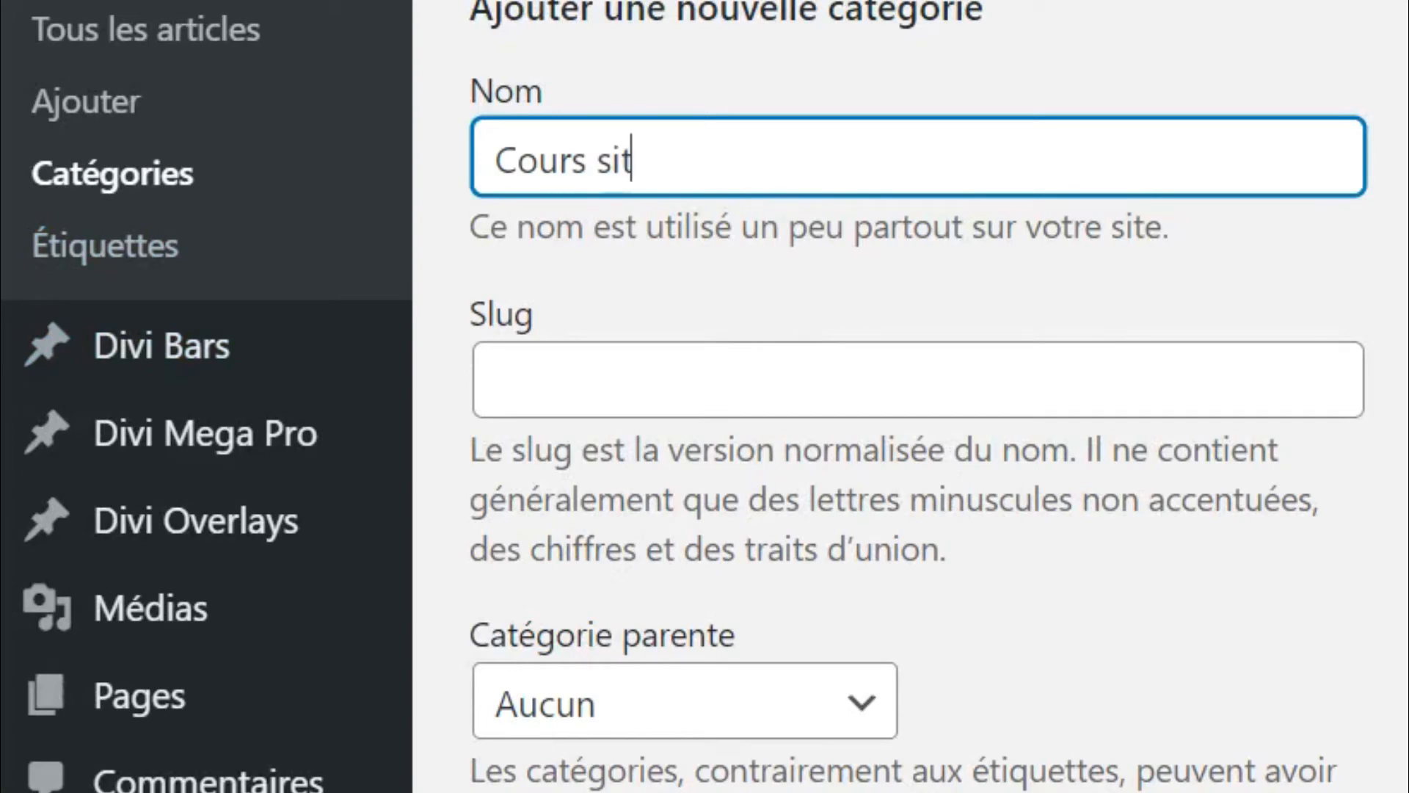
{"action": "type", "text": "e"}
{"action": "key", "text": "BackSpace"}
{"action": "key", "text": "BackSpace"}
{"action": "key", "text": "BackSpace"}
{"action": "key", "text": "BackSpace"}
{"action": "type", "text": "de cré"}
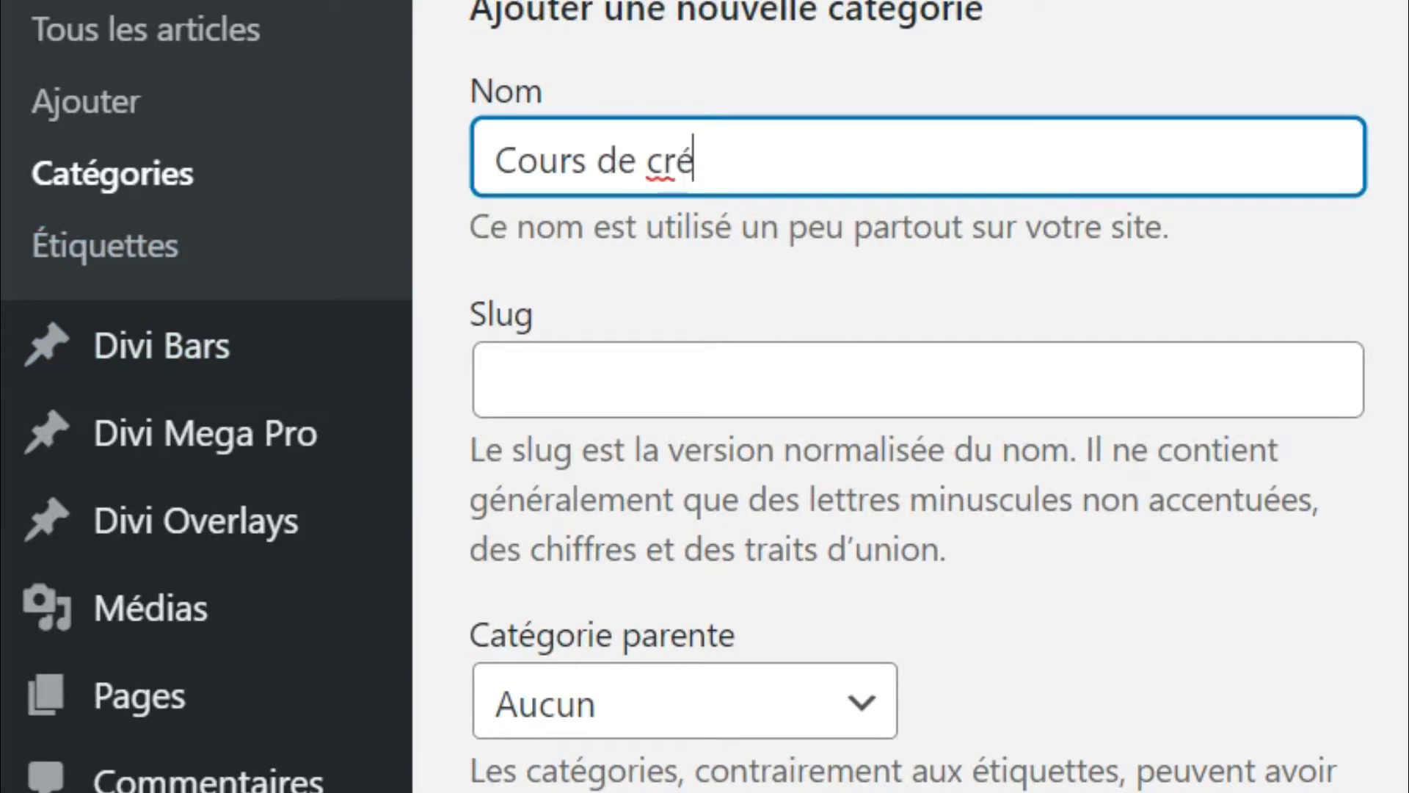
{"action": "type", "text": "ation s"}
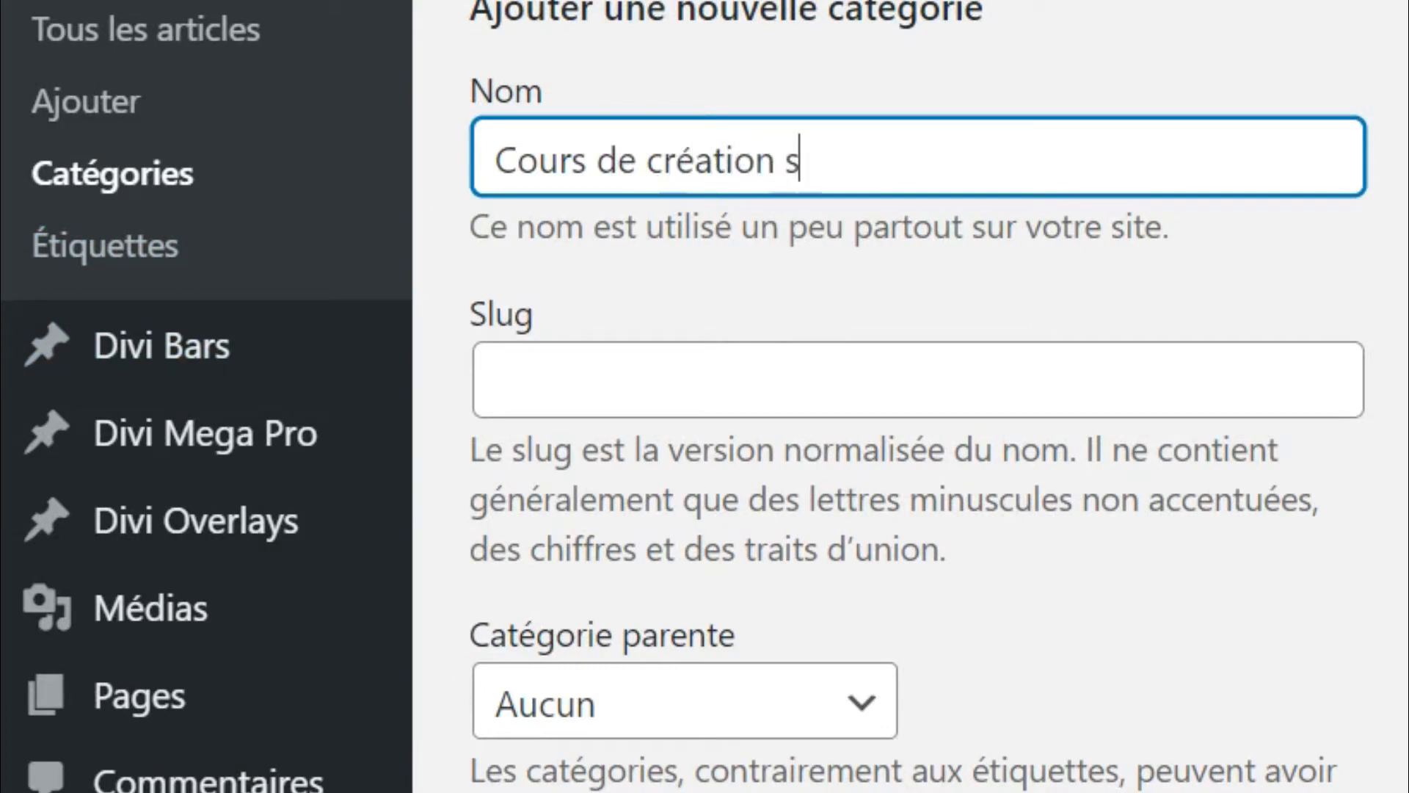
{"action": "type", "text": "ite web"}
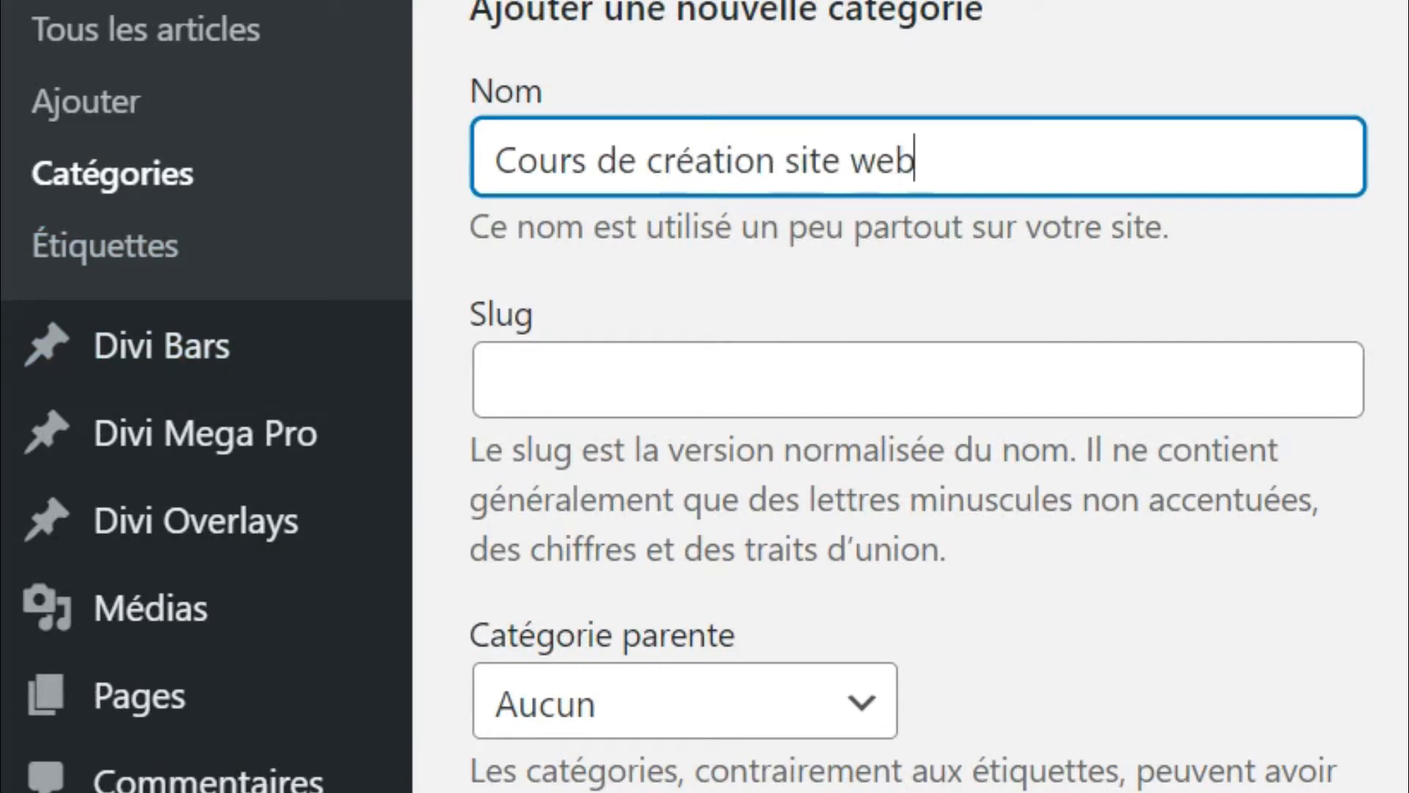
Step: Set the new category's slug to "Création site web" and keep its parent category as Aucun
{"action": "left_click", "coordinate": [506, 379]}
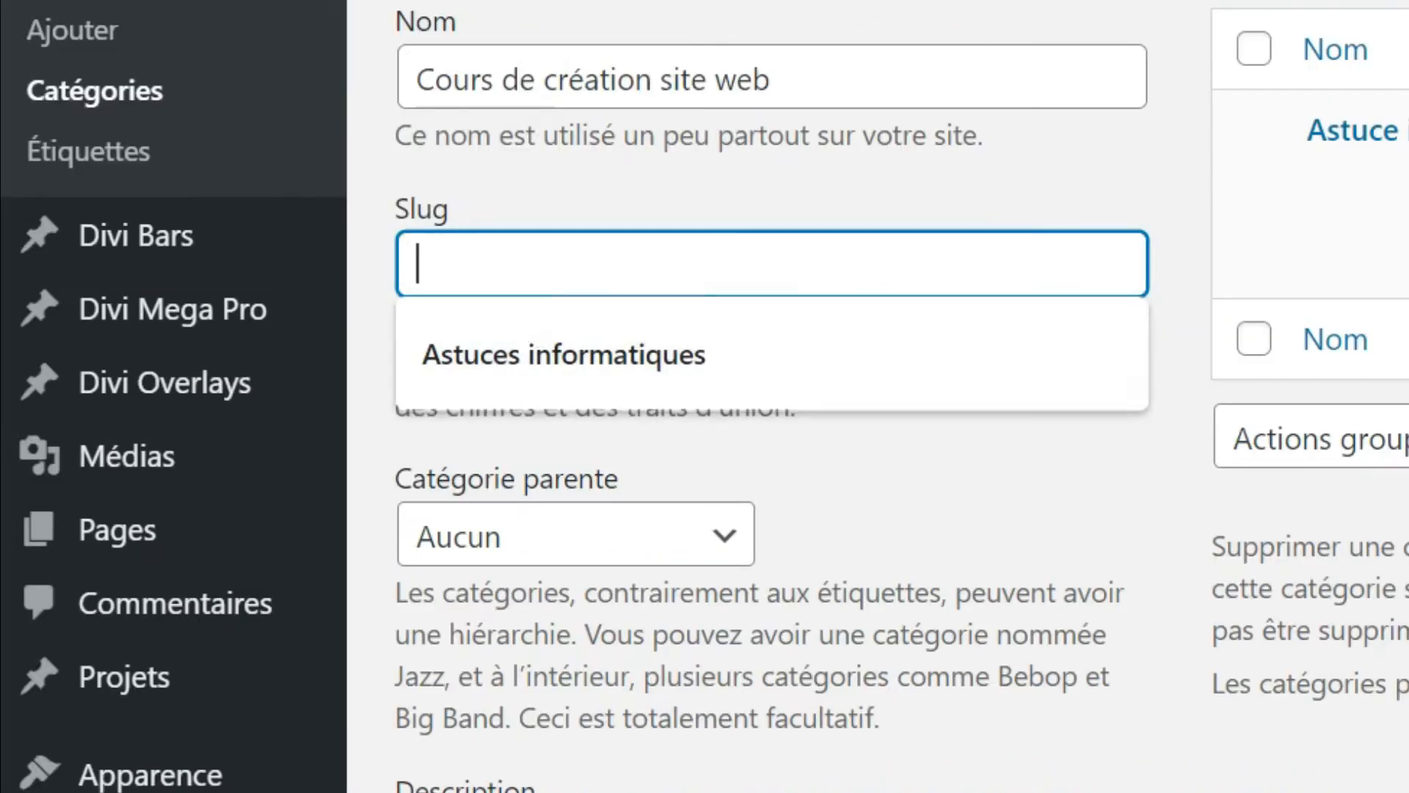
{"action": "type", "text": "Cr"}
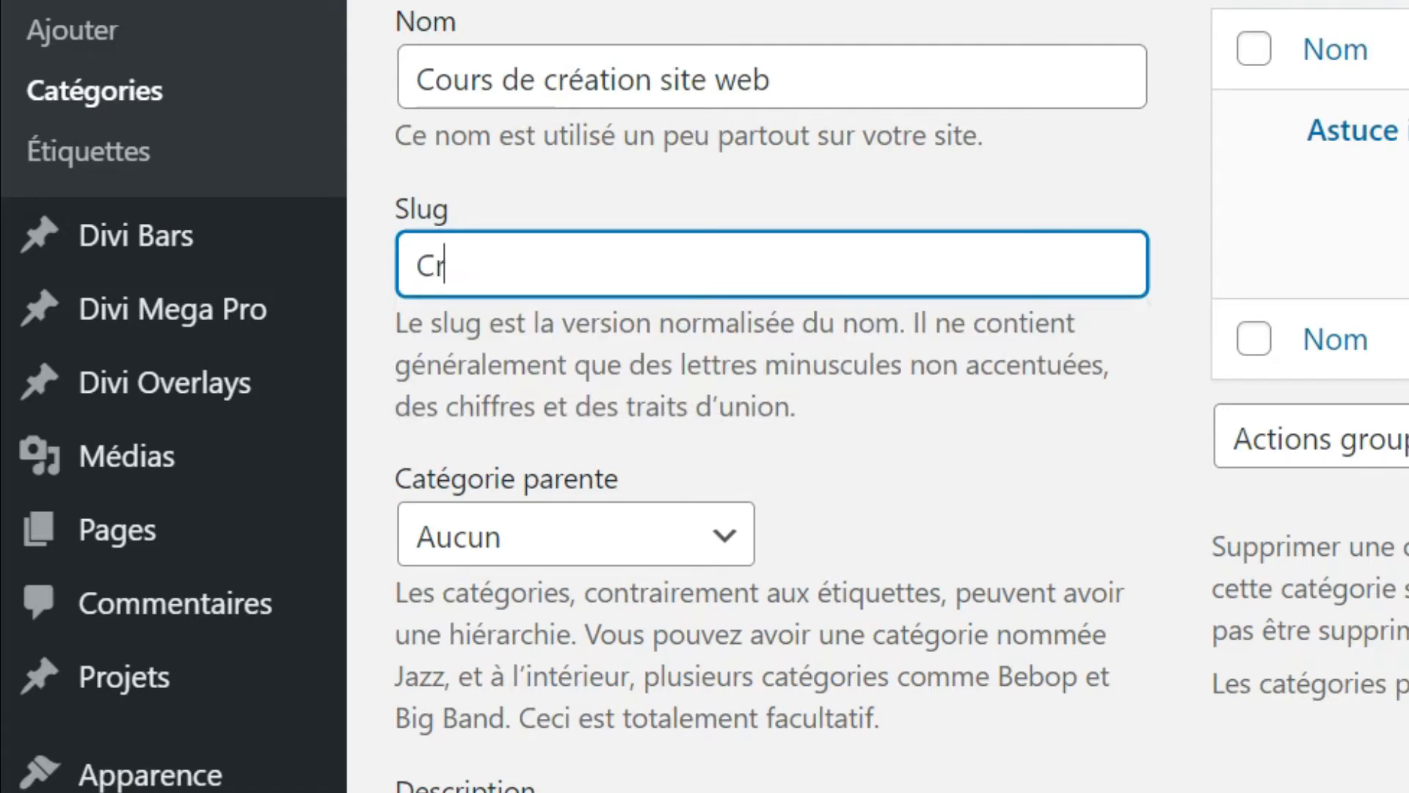
{"action": "type", "text": "éation "}
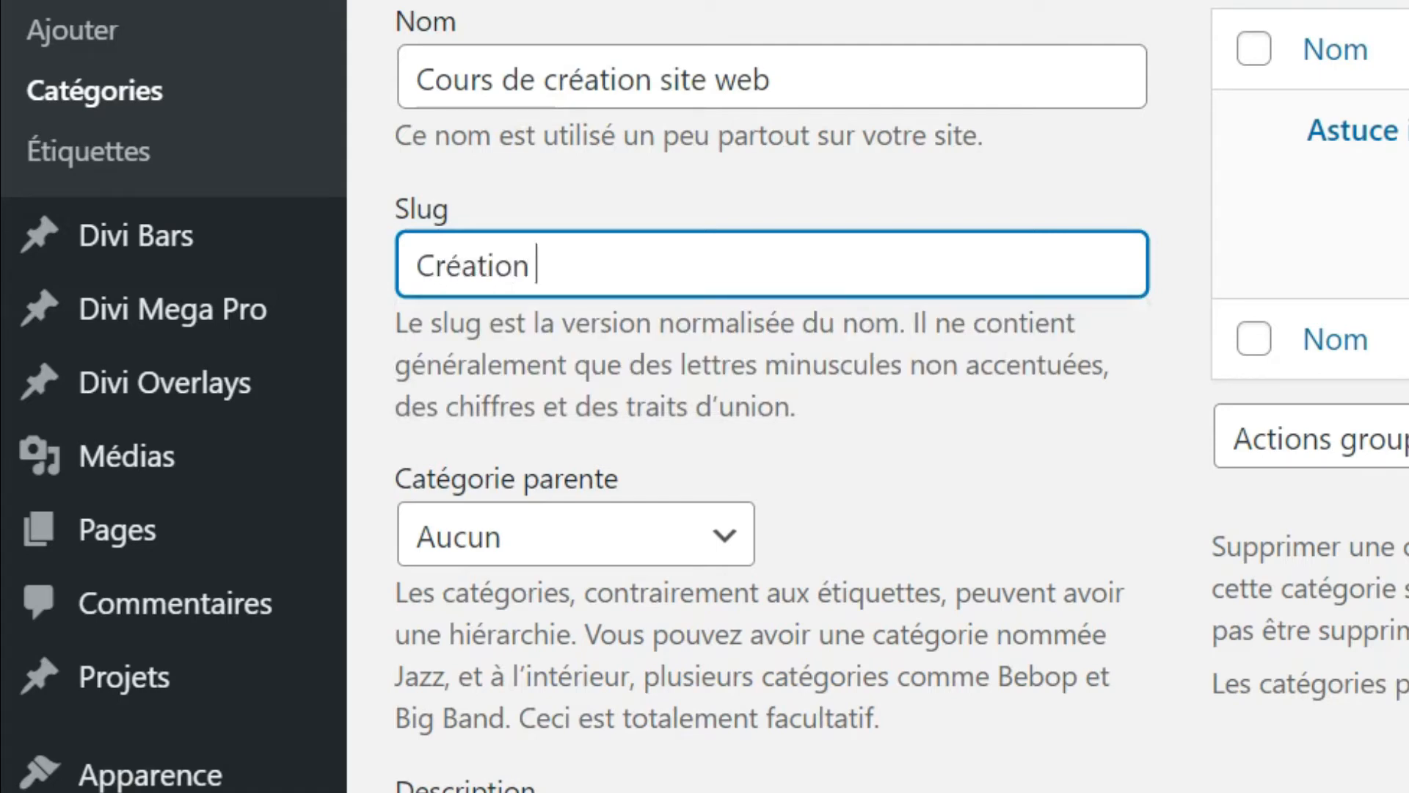
{"action": "type", "text": "site x"}
{"action": "key", "text": "BackSpace"}
{"action": "type", "text": "web"}
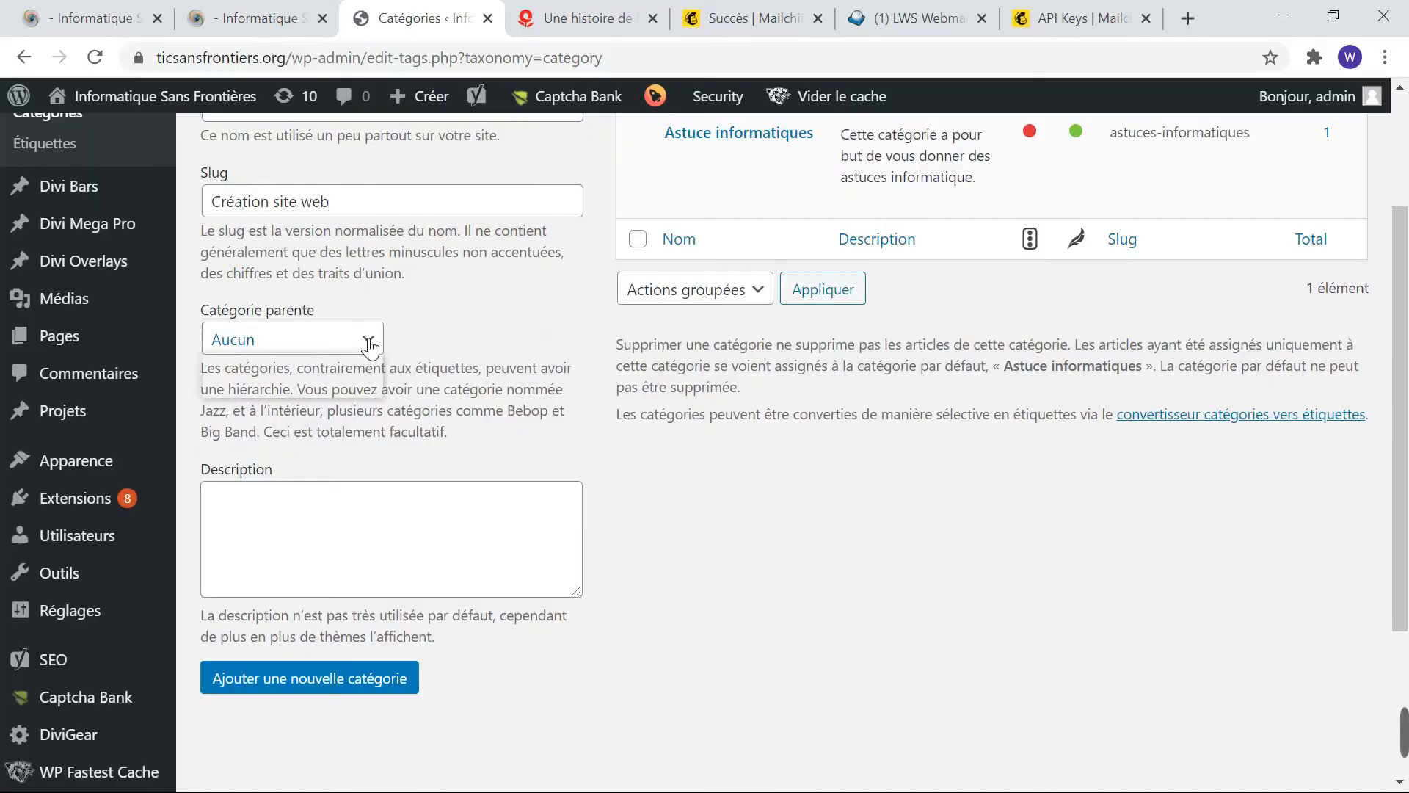
{"action": "left_click", "coordinate": [725, 312]}
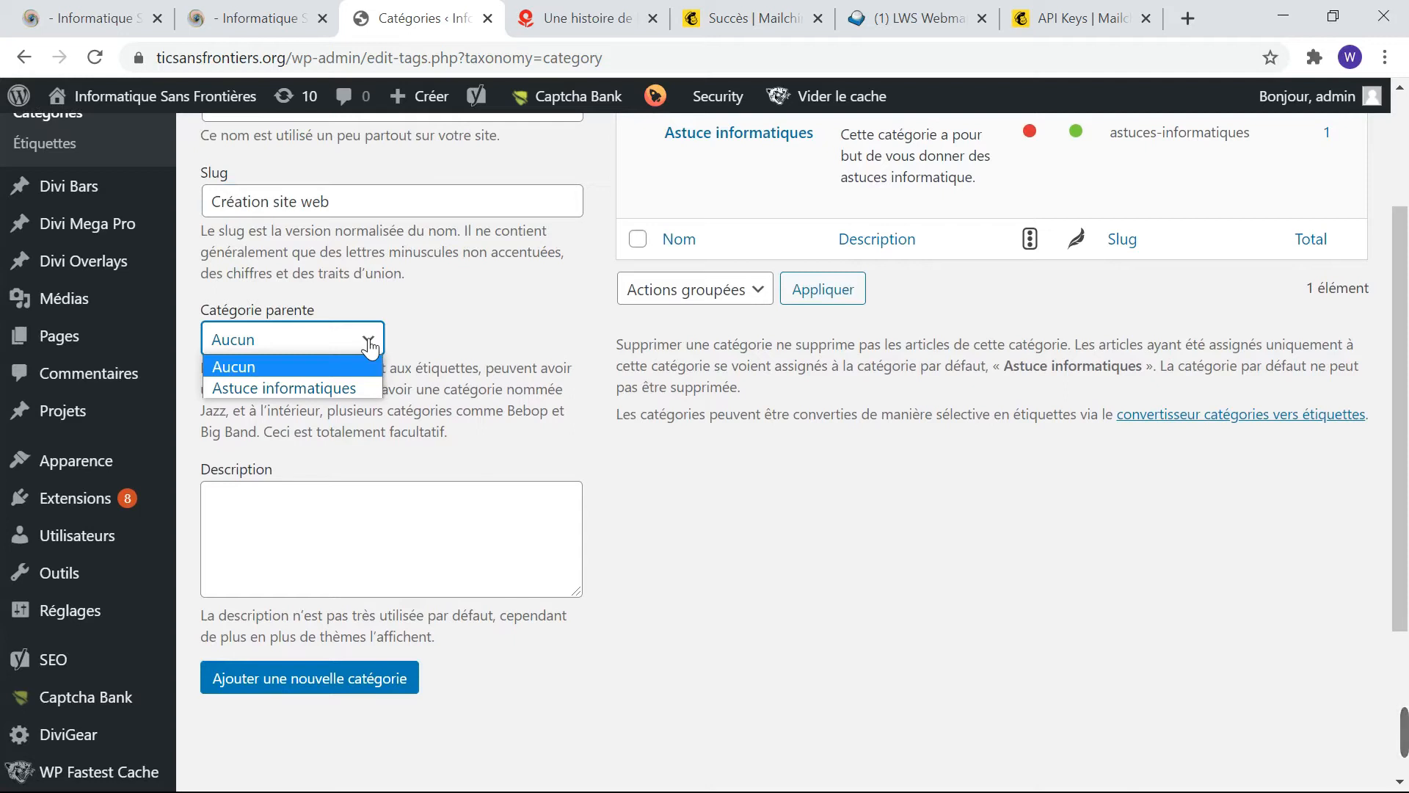
{"action": "left_click", "coordinate": [388, 337]}
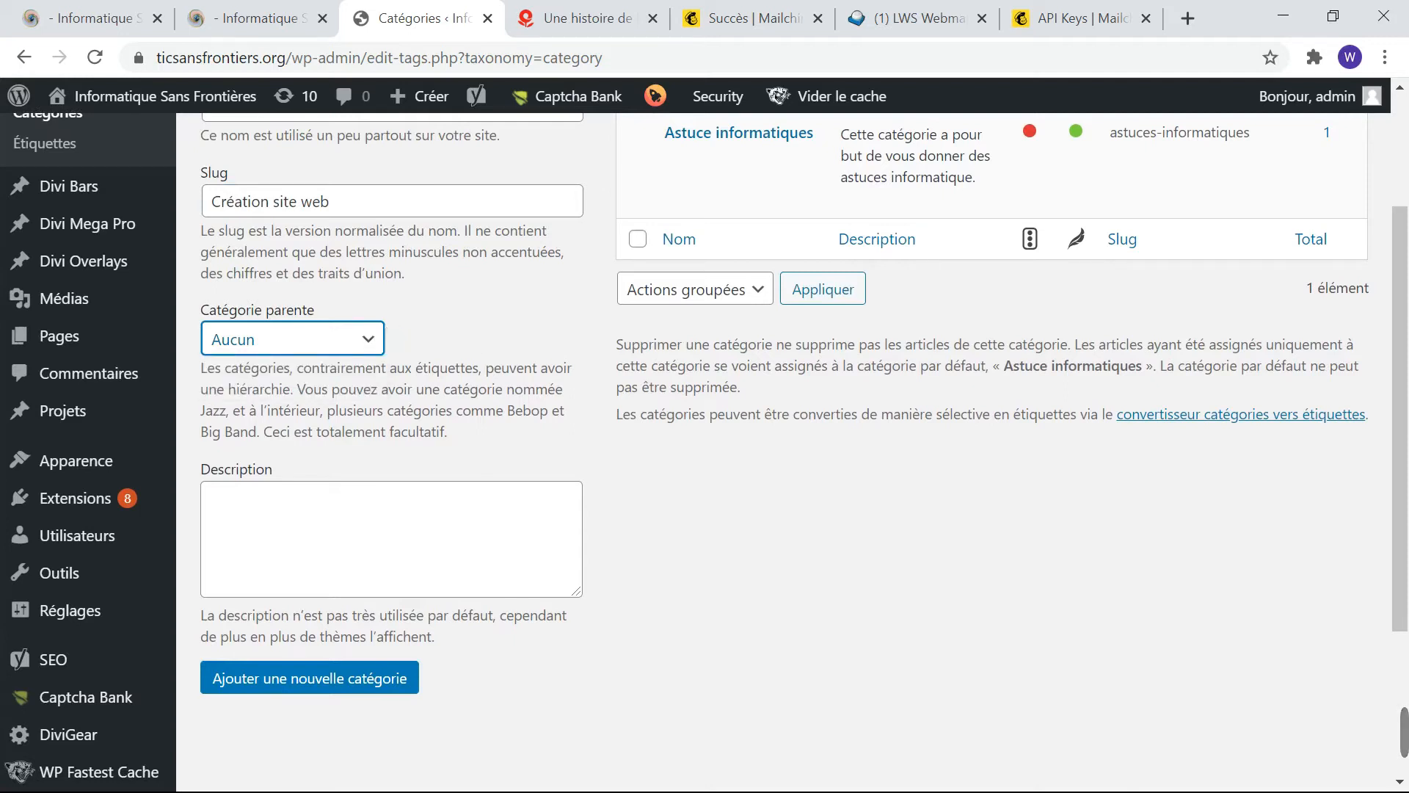
Step: Enter "Cette catégorie vous apprend à créer votre site web." as the new category's description
{"action": "left_click", "coordinate": [345, 517]}
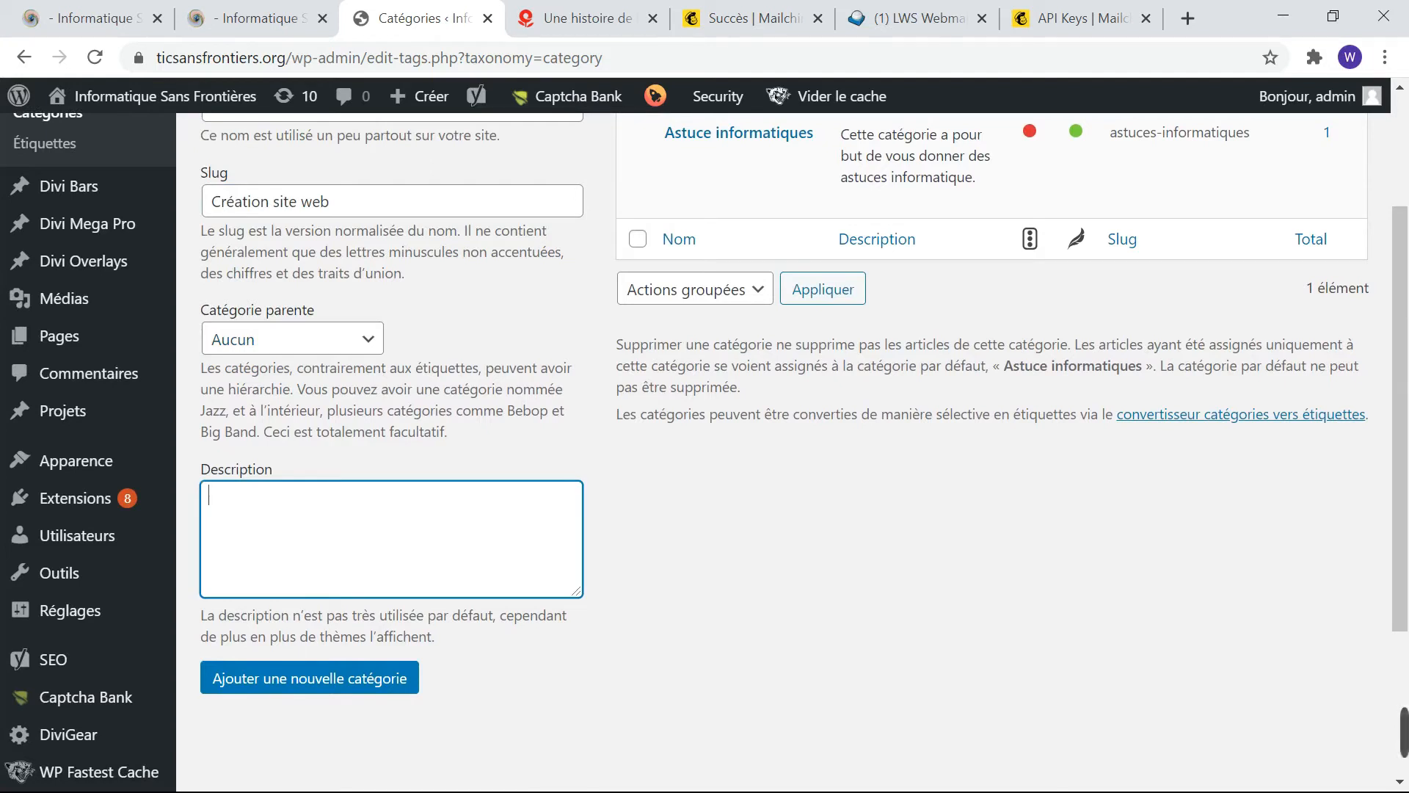
{"action": "type", "text": "Cette catégorie vous apprend"}
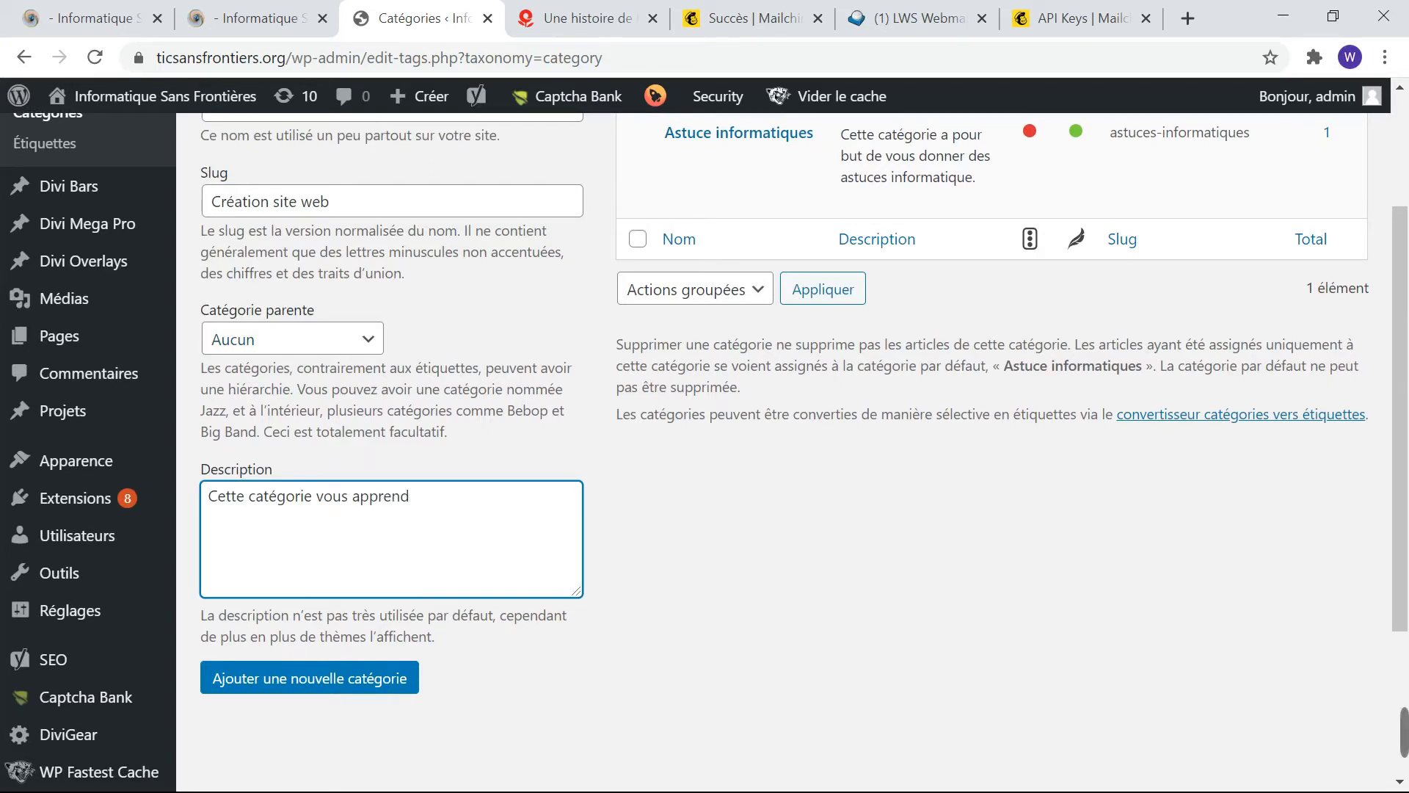
{"action": "type", "text": " à créer votre s"}
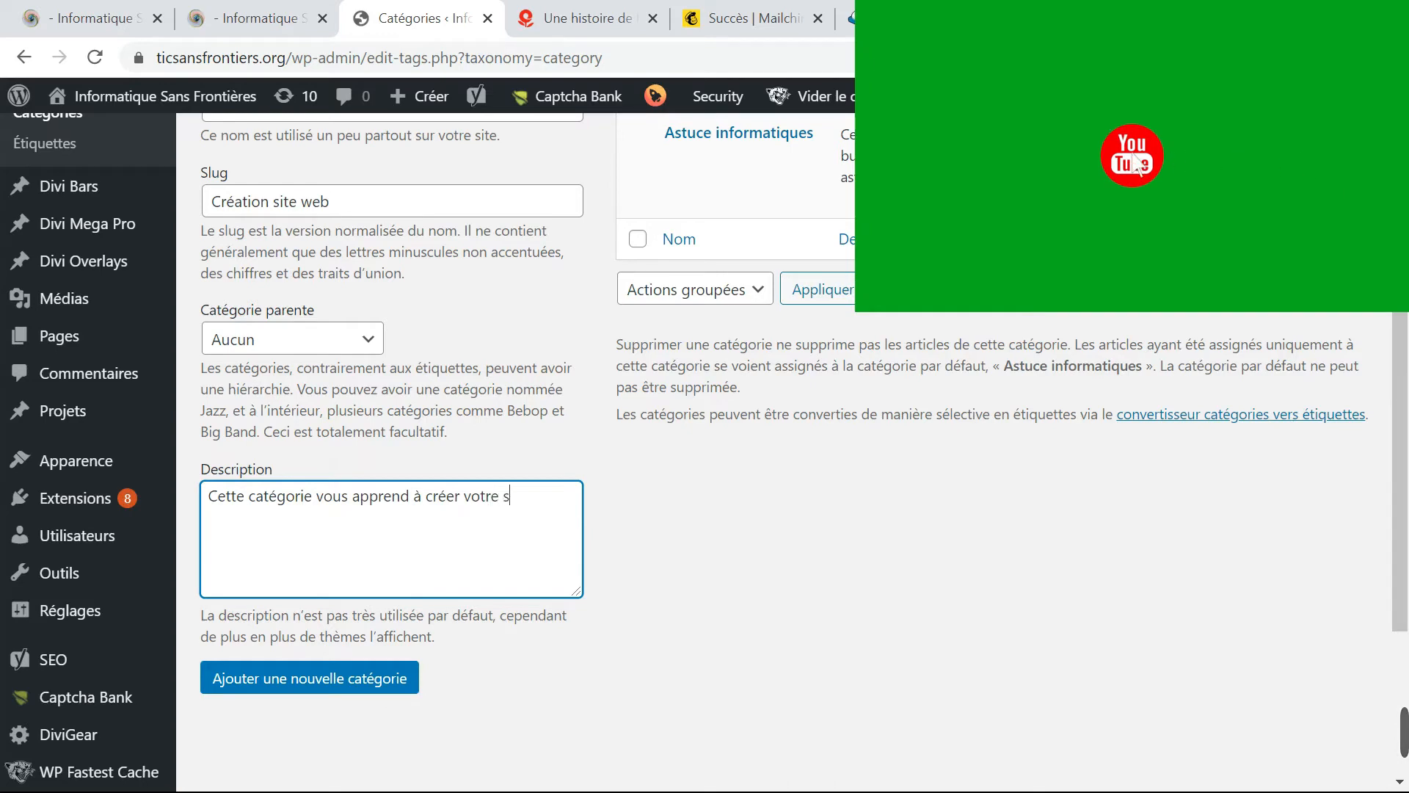
{"action": "type", "text": "ite w"}
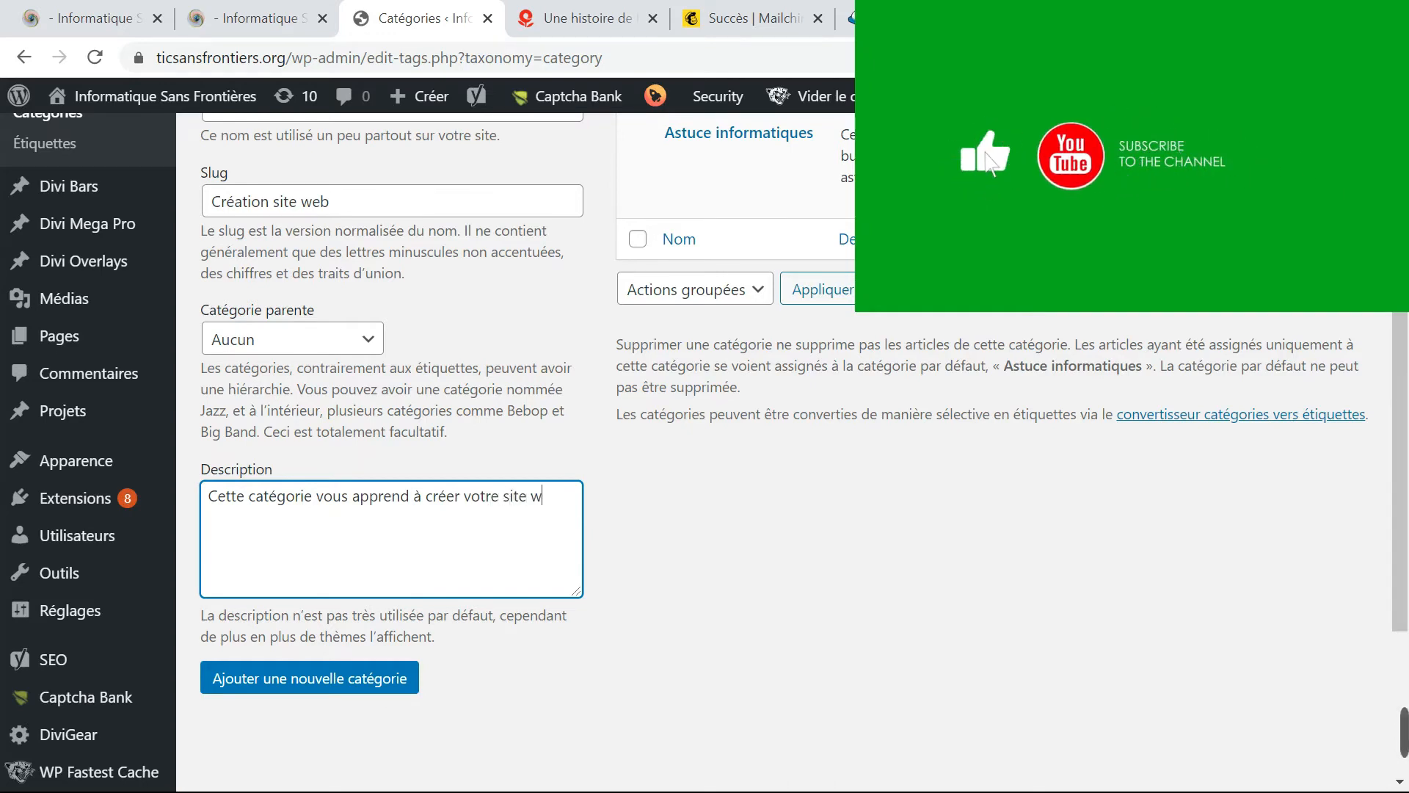
{"action": "type", "text": "eb."}
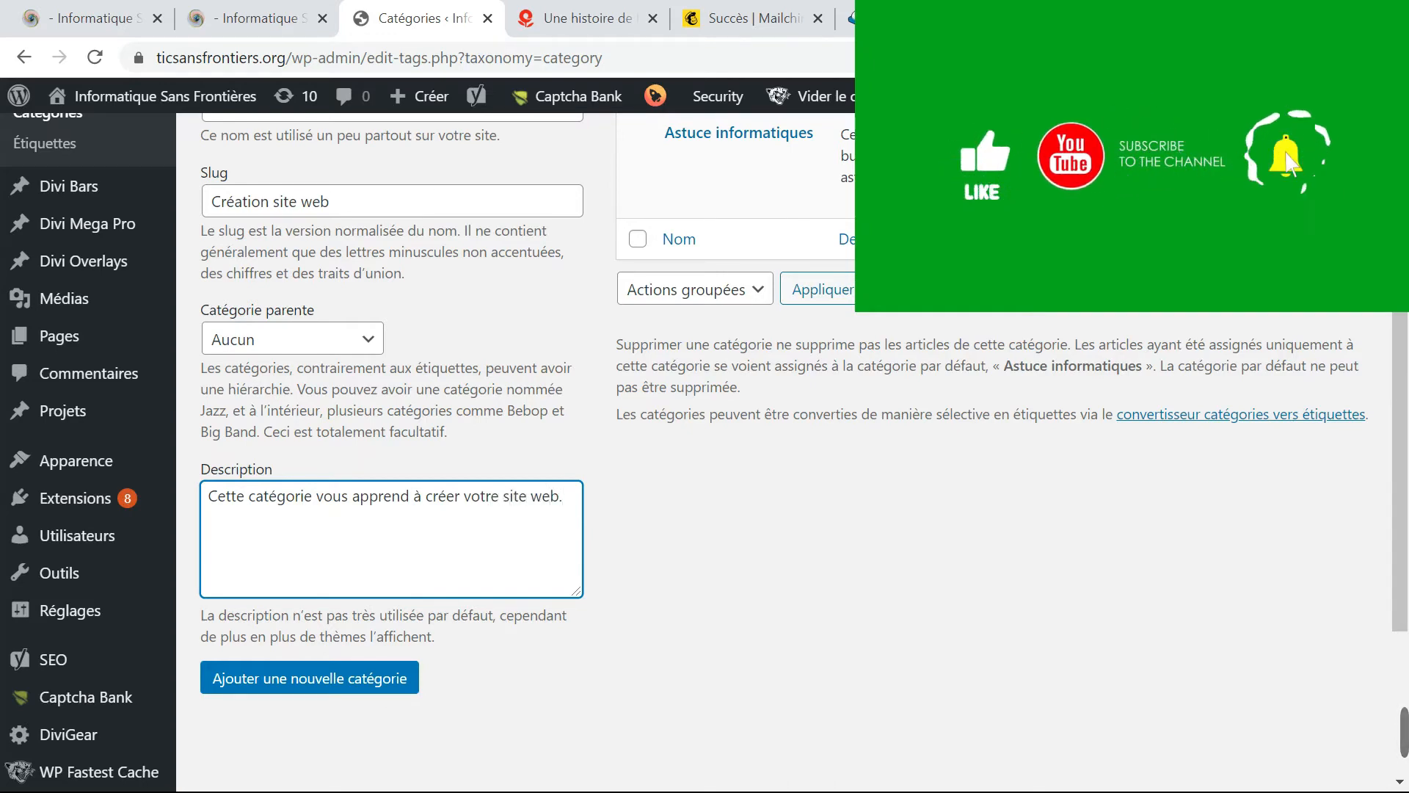
Step: Add the new category "Cours de création site web" to the list of categories
{"action": "scroll", "coordinate": [299, 536], "scroll_direction": "up", "scroll_amount": 1}
{"action": "scroll", "coordinate": [299, 536], "scroll_direction": "down", "scroll_amount": 3}
{"action": "left_click", "coordinate": [298, 536]}
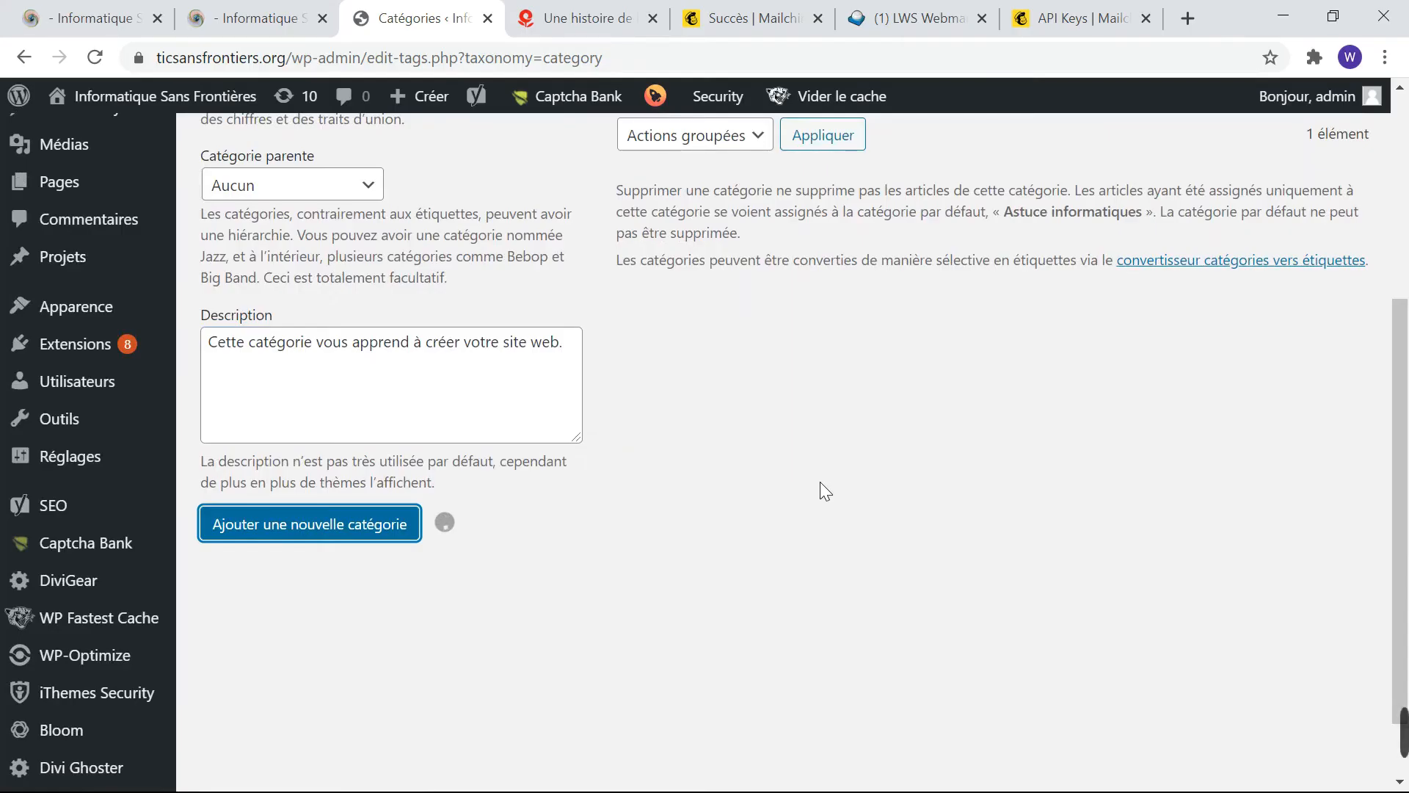
{"action": "scroll", "coordinate": [821, 481], "scroll_direction": "up", "scroll_amount": 3}
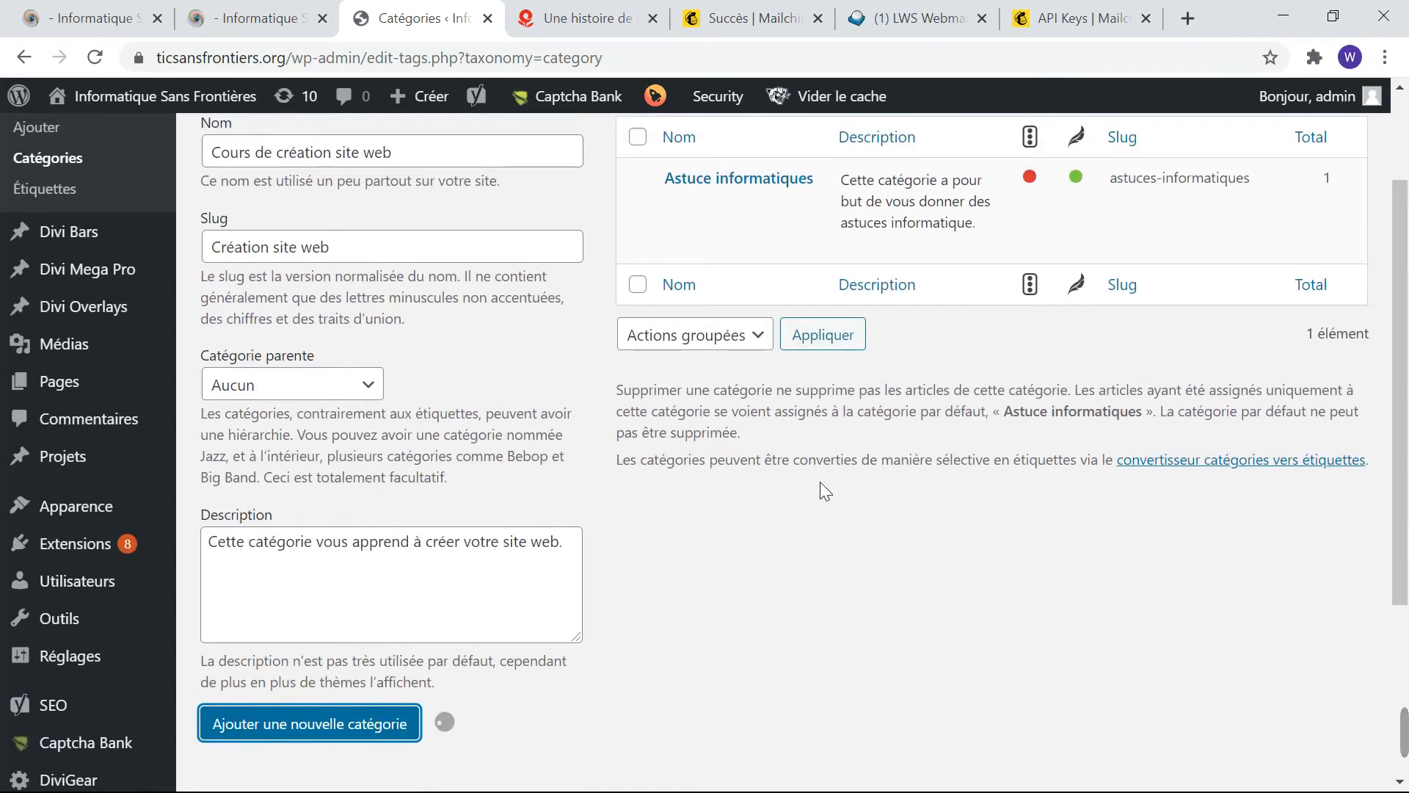
{"action": "scroll", "coordinate": [821, 482], "scroll_direction": "up", "scroll_amount": 2}
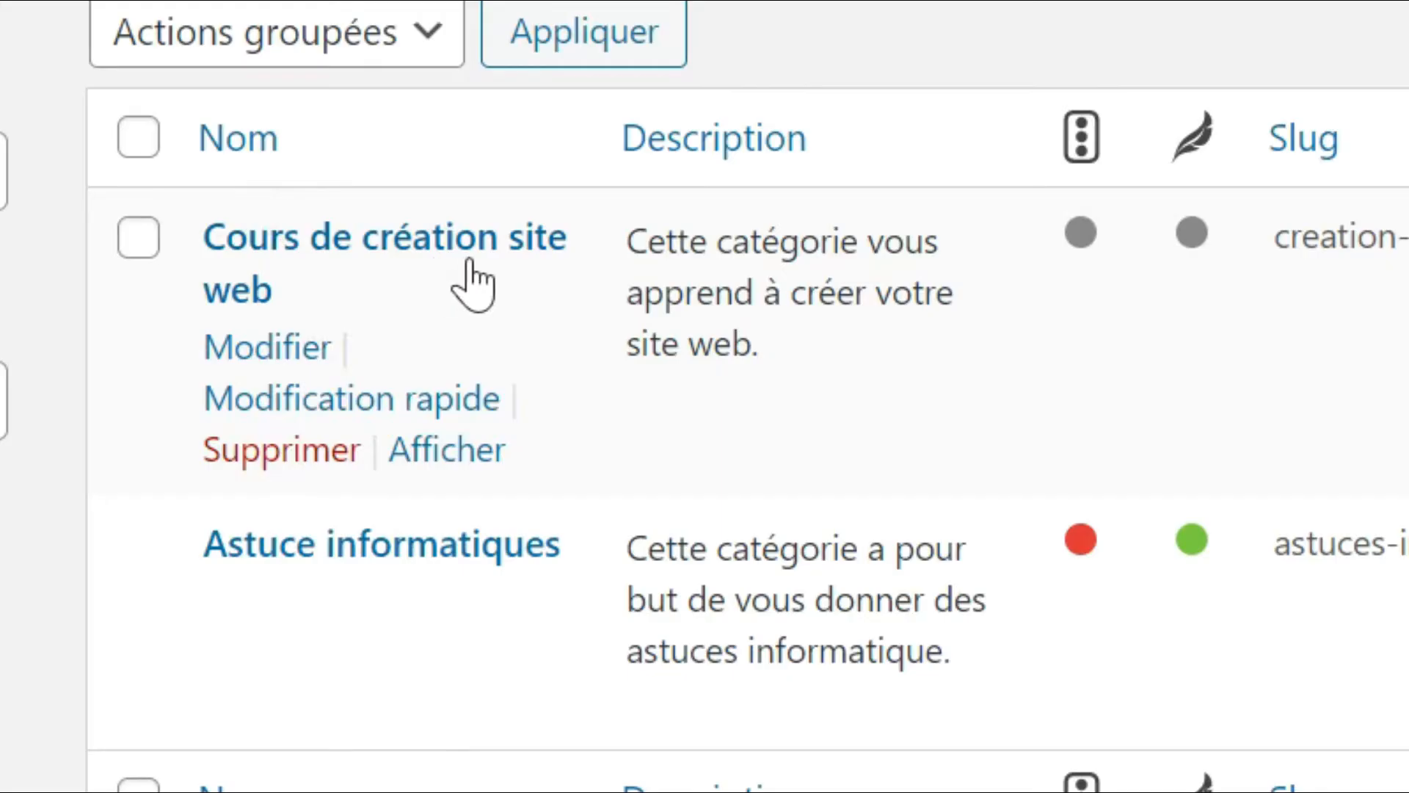
Step: Permanently delete the category "Cours de création site web" from the list of categories
{"action": "left_click", "coordinate": [268, 453]}
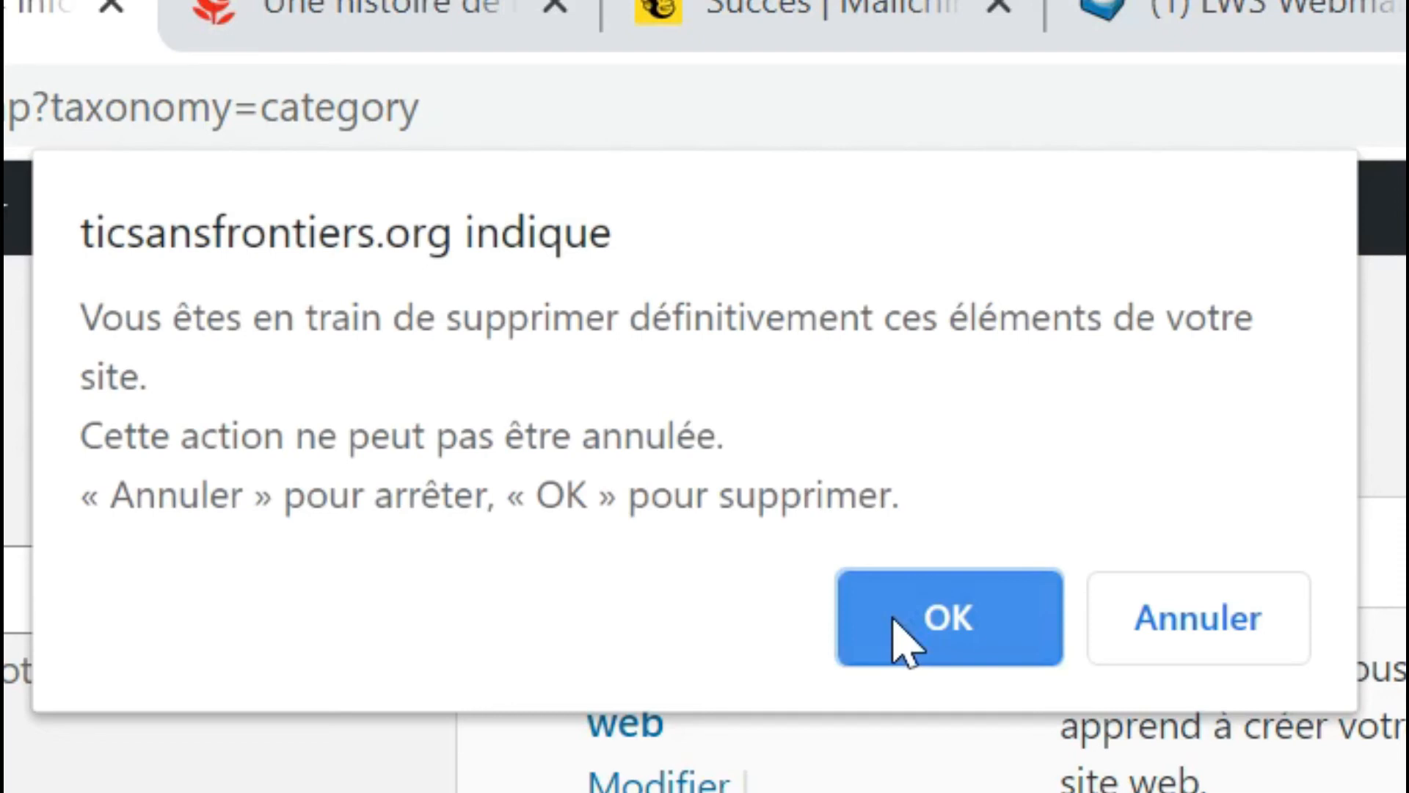
{"action": "left_click", "coordinate": [893, 618]}
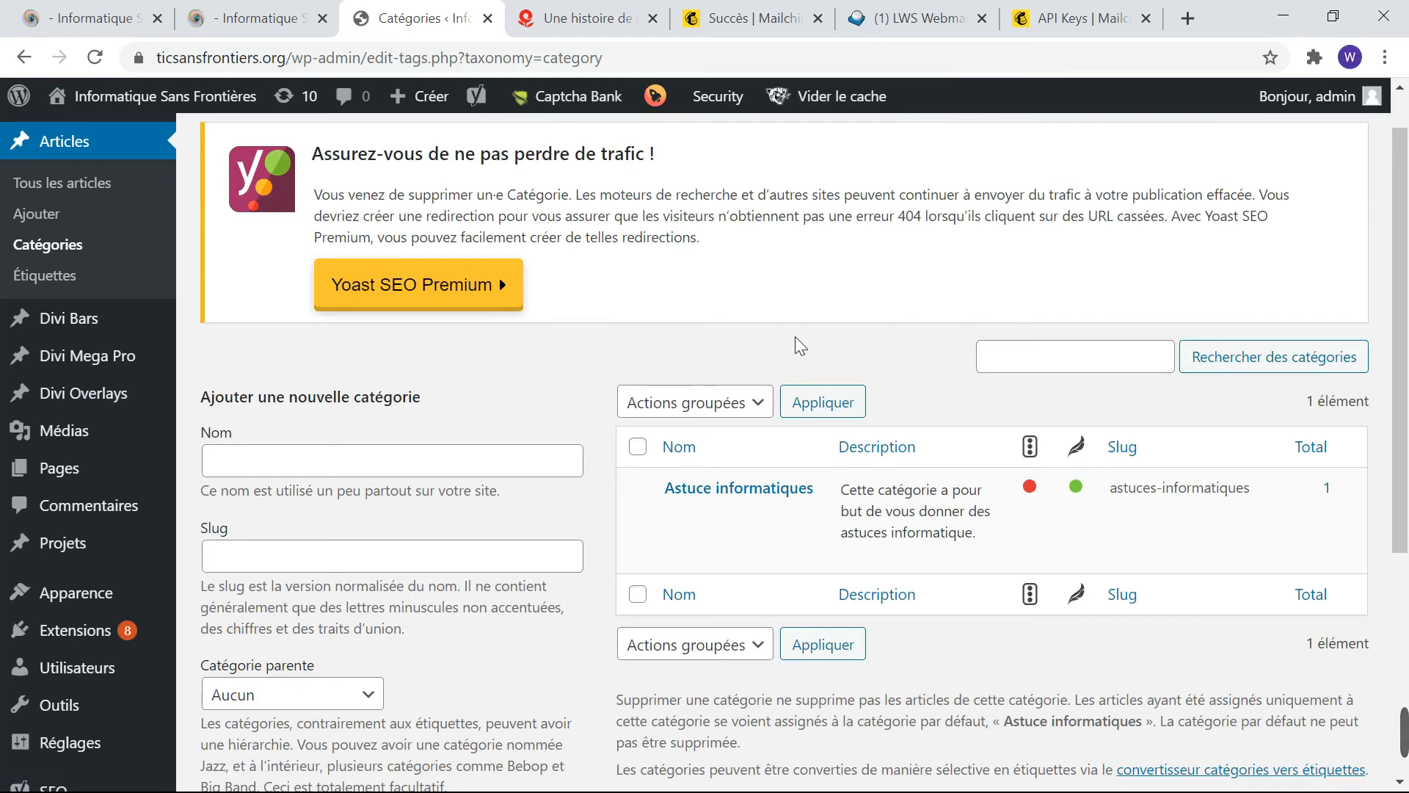
{"action": "scroll", "coordinate": [795, 336], "scroll_direction": "down", "scroll_amount": 5}
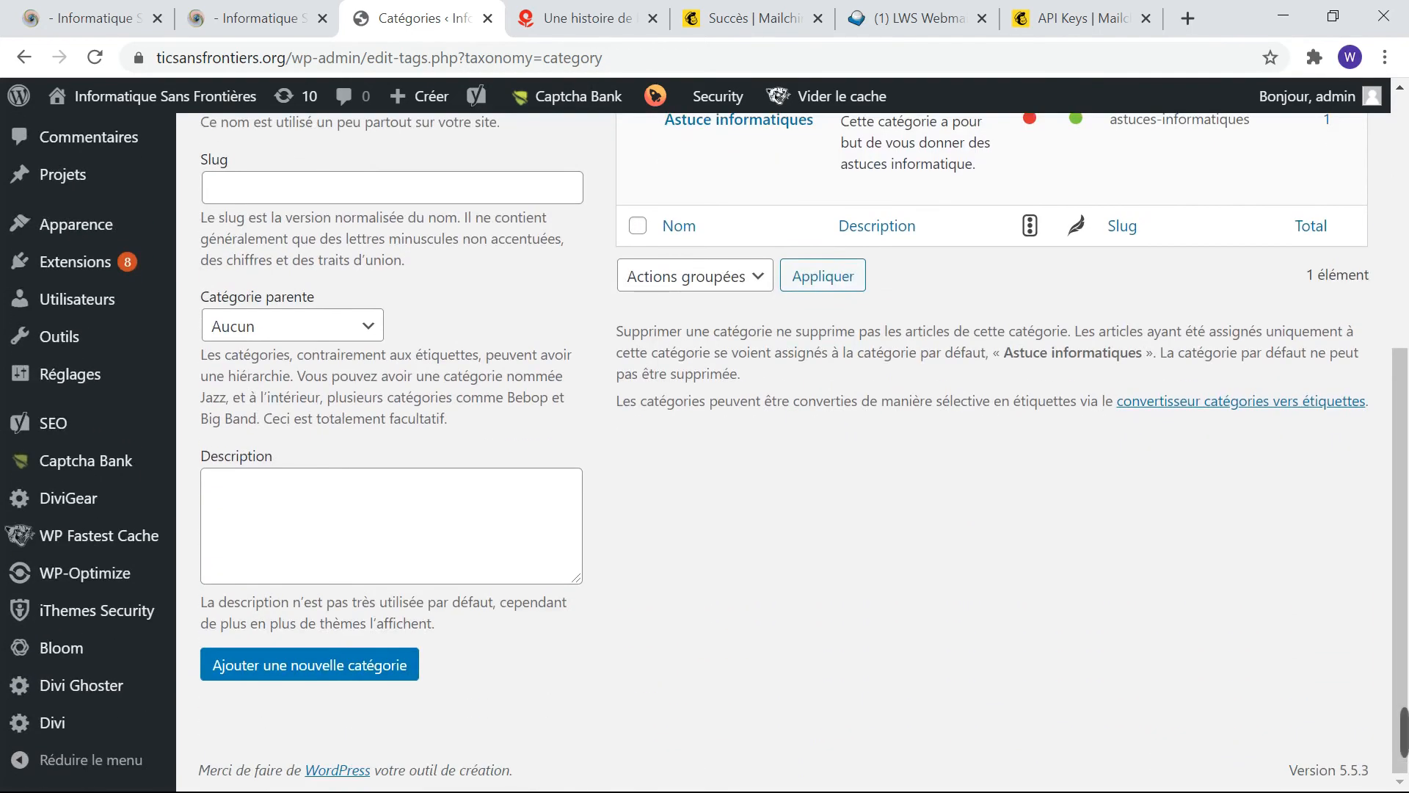
{"action": "scroll", "coordinate": [800, 345], "scroll_direction": "up", "scroll_amount": 5}
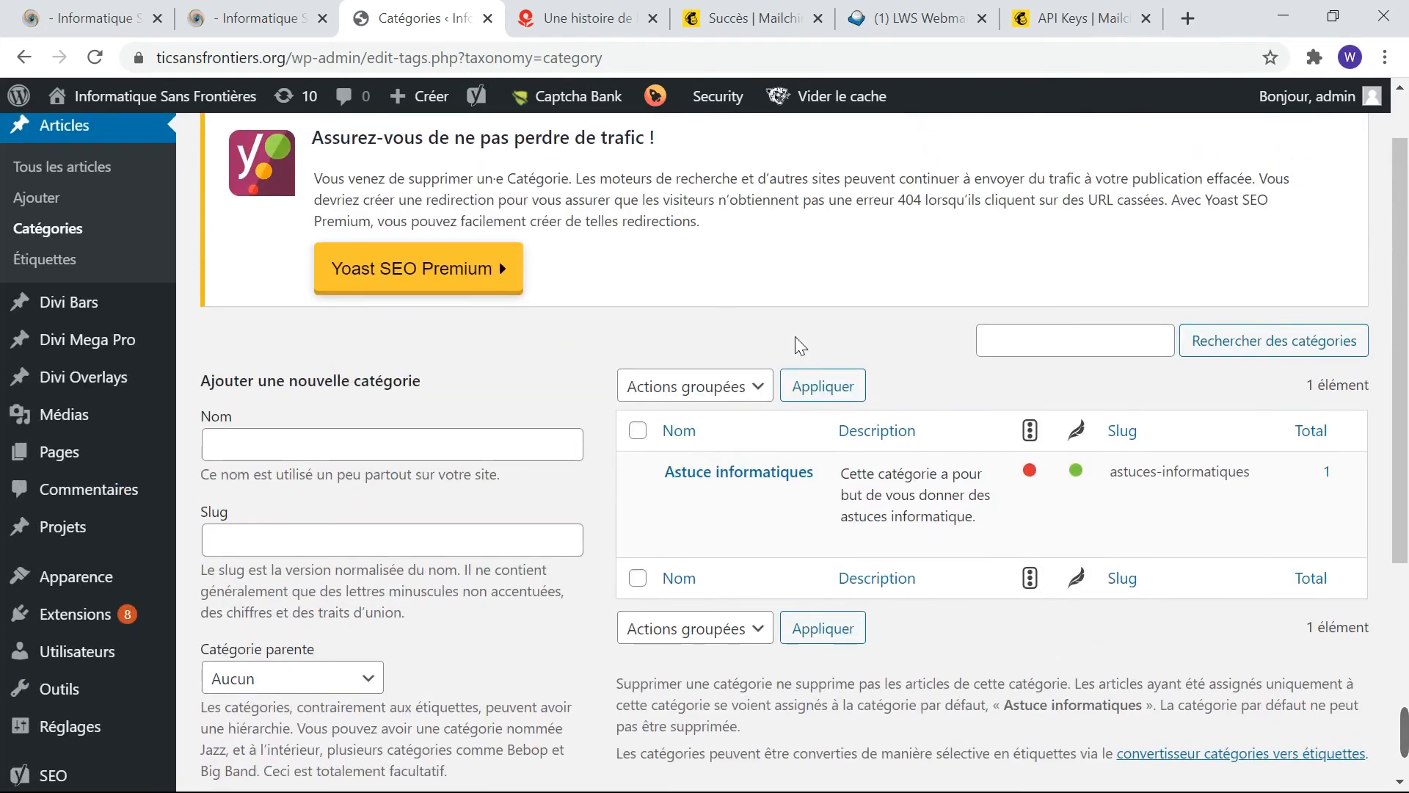